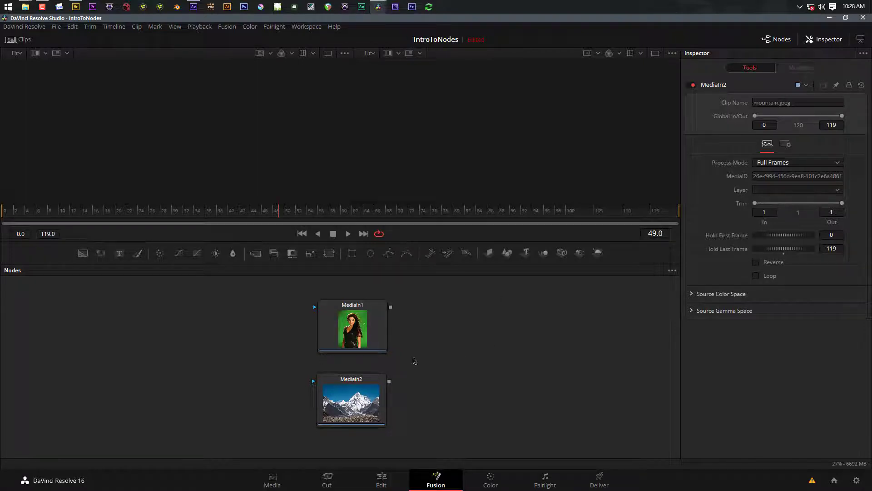
- Move the MediaIn1 node slightly and display it in both viewers
mouse_move(337, 318)
left_mouse_down()
mouse_move(260, 320)
mouse_move(296, 300)
mouse_move(334, 321)
left_mouse_up()
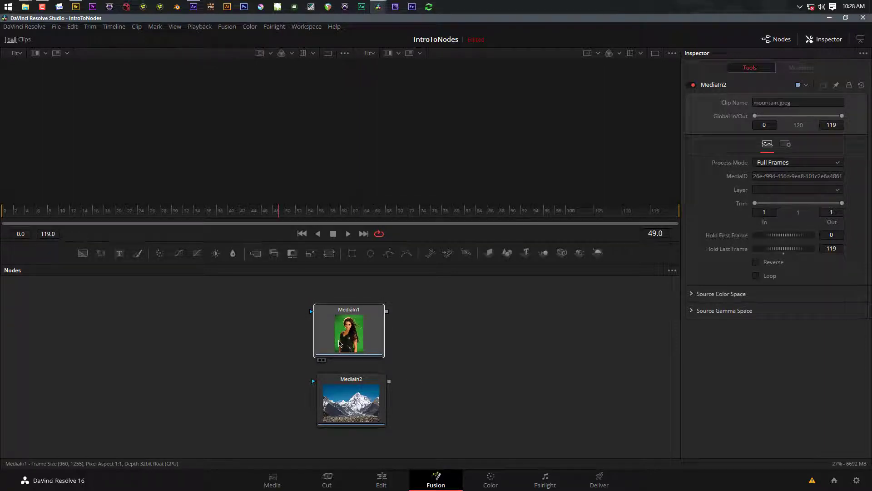
left_click(340, 342)
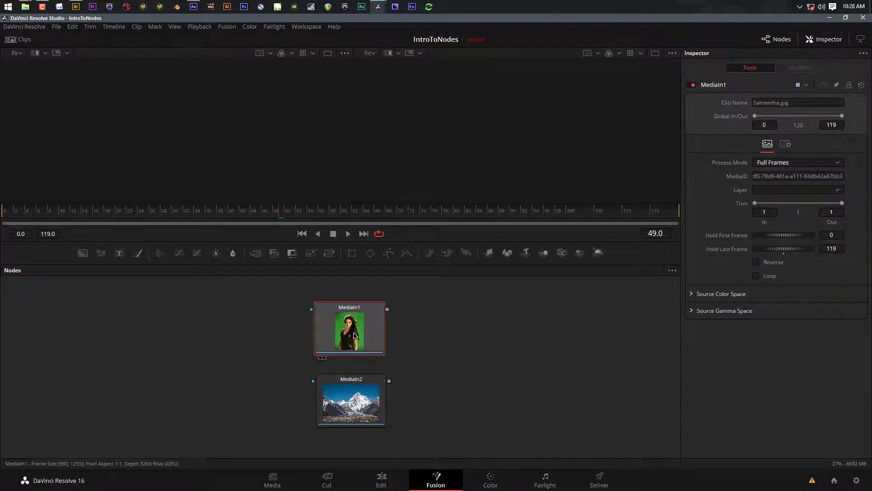
key("1")
key("2")
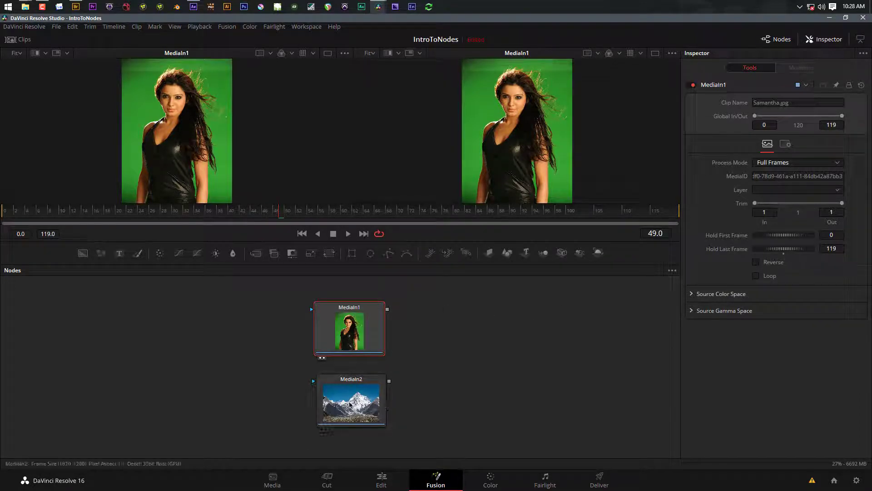
- Display MediaIn2 in both viewers and switch the first viewer back to MediaIn1
left_click(350, 402)
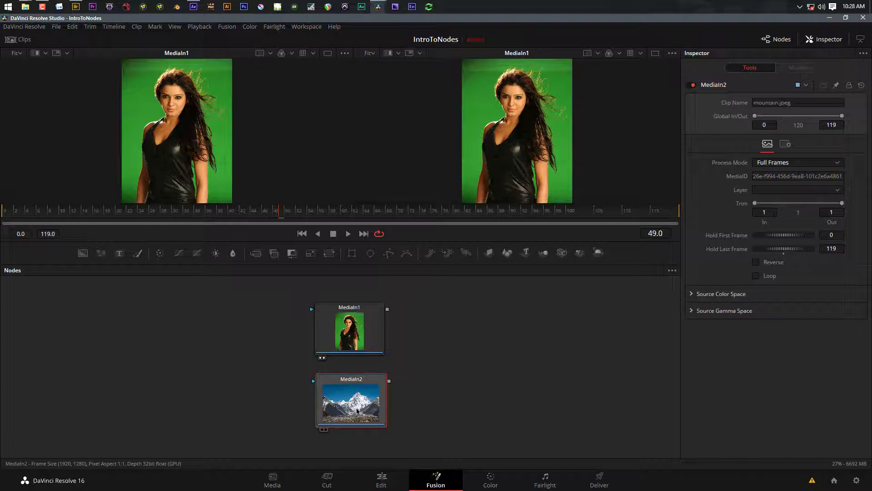
key("1")
key("2")
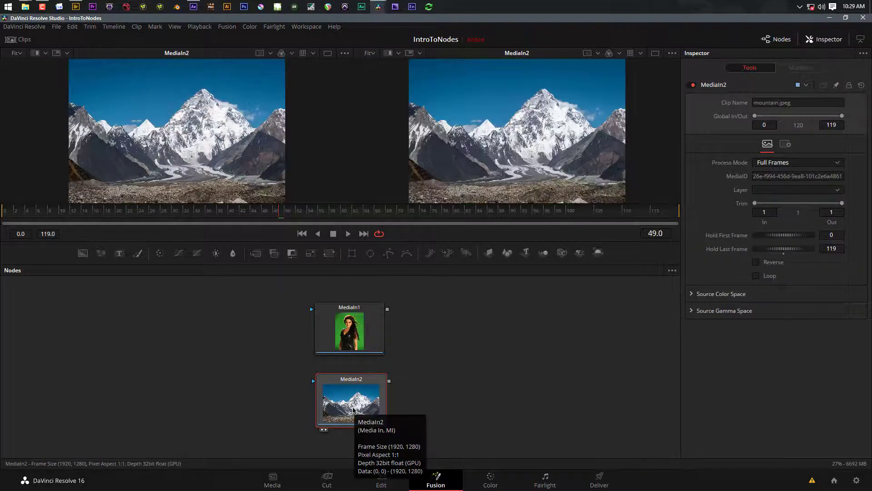
left_click(337, 346)
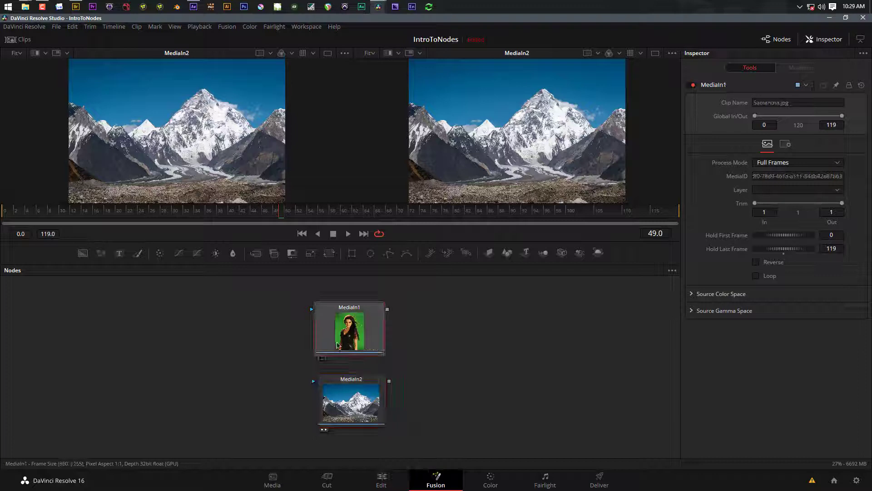
key("1")
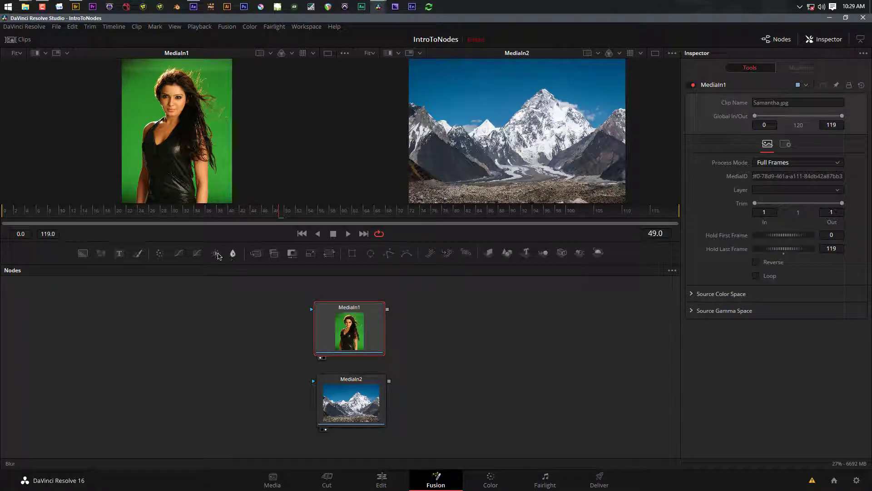
- Add a Color Corrector node fed by MediaIn1 and place an unconnected Blur node beside it
left_click(159, 253)
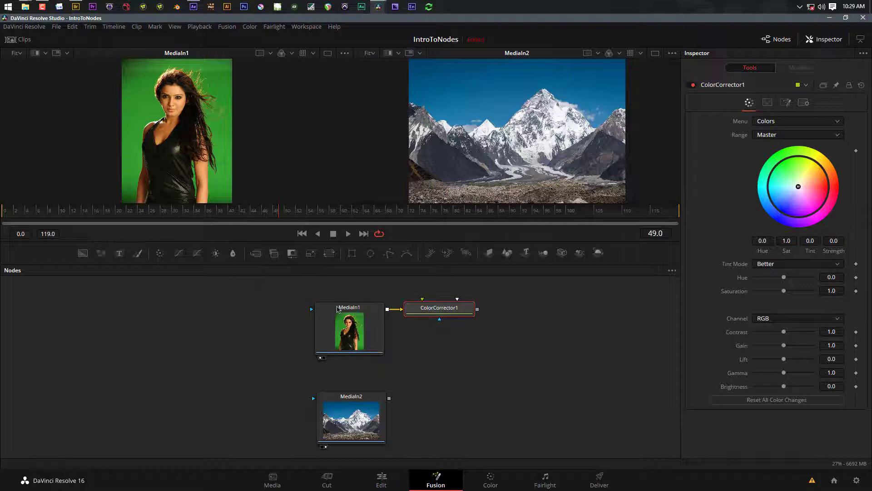
left_click_drag(438, 309, 457, 310)
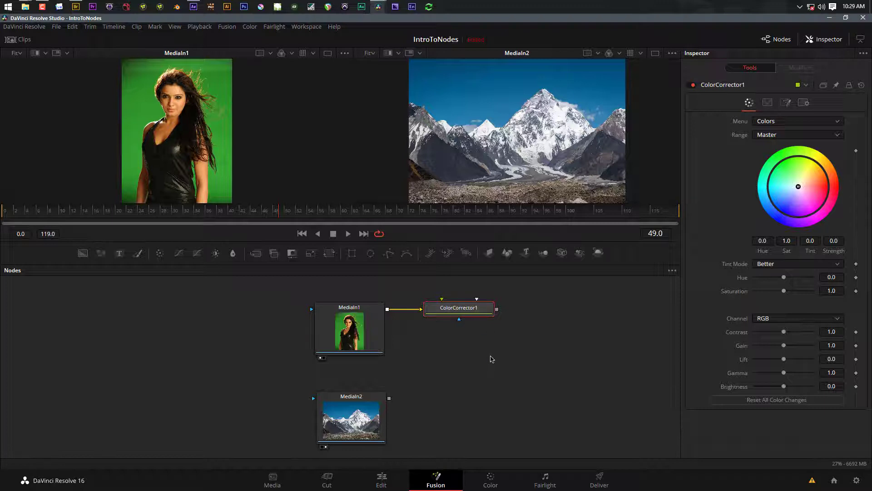
left_click(232, 253)
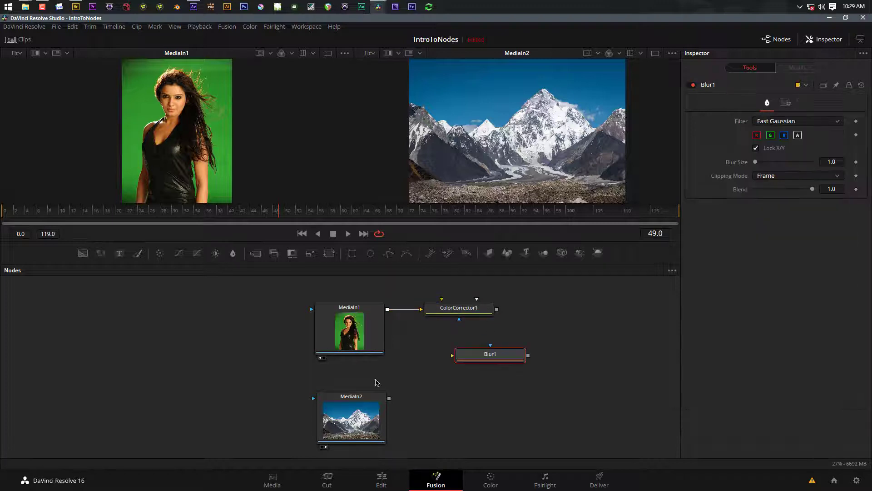
left_click_drag(467, 352, 576, 305)
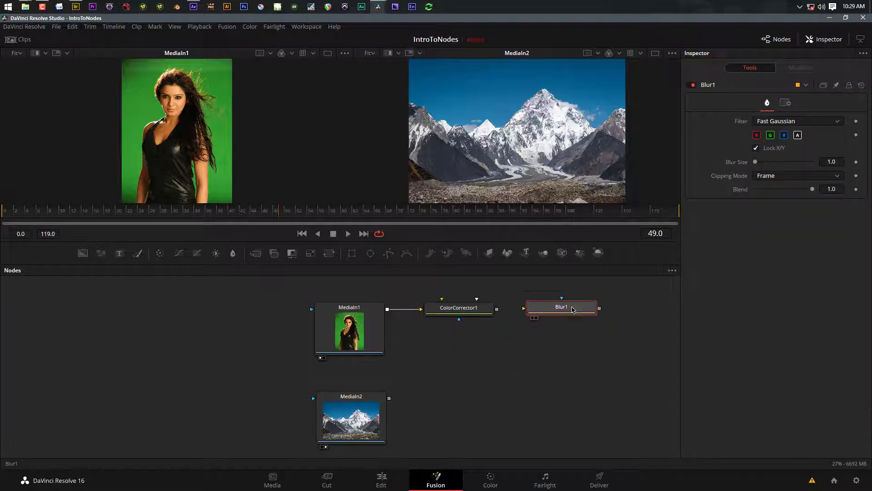
left_click_drag(514, 353, 417, 363)
- Show ColorCorrector1 in the first viewer and tint the Master range strongly blue on its colour wheel
left_click_drag(363, 320, 369, 320)
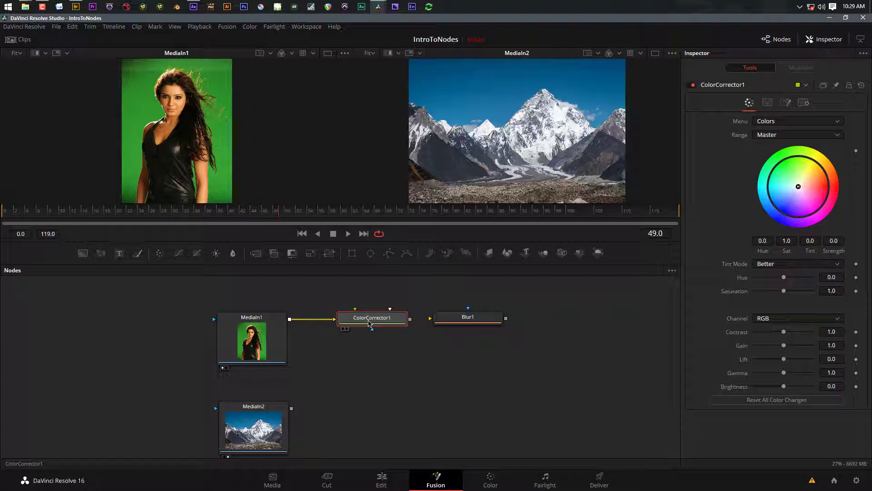
key("1")
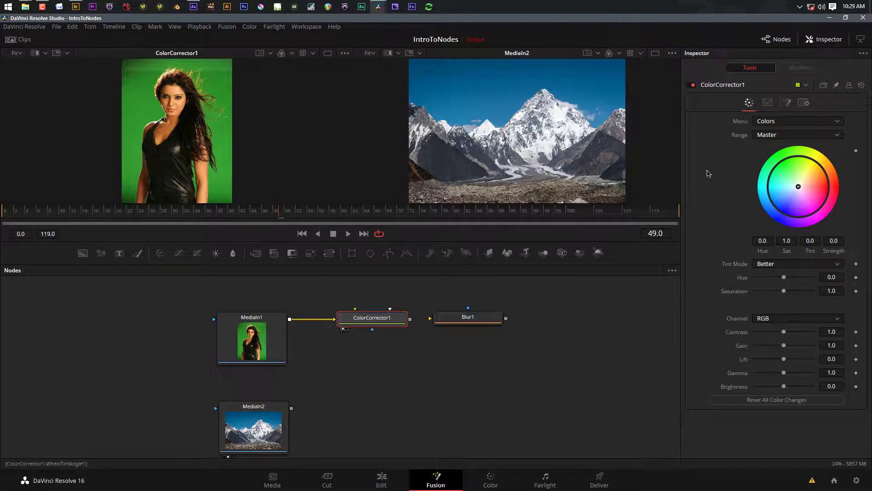
left_click_drag(798, 187, 777, 208)
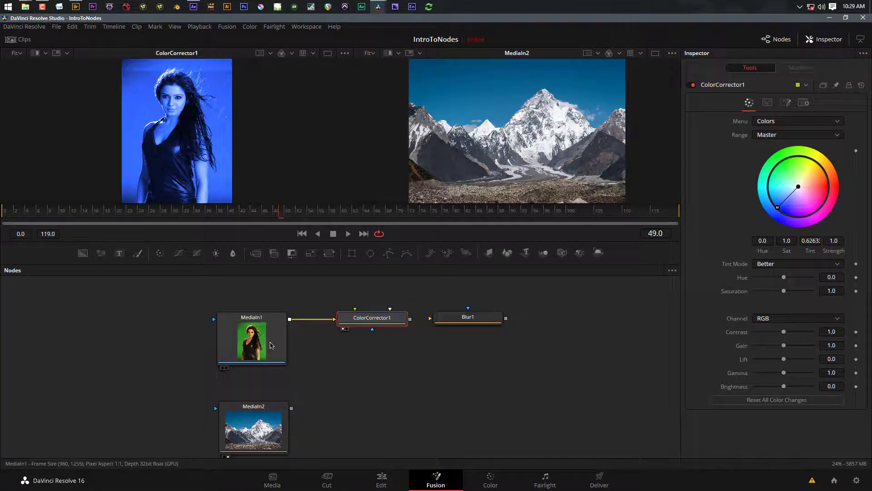
- Compare the original with the tinted image by showing MediaIn1 in the first viewer and ColorCorrector1 in the second
left_click(270, 344)
key("1")
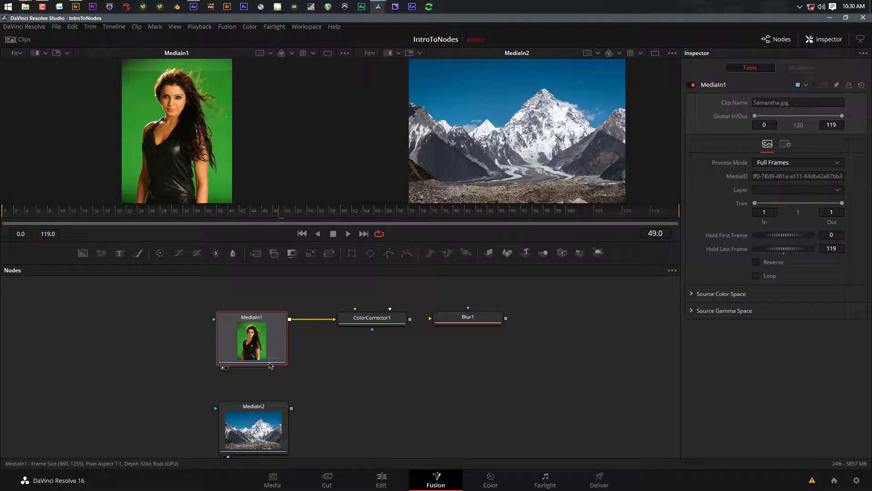
left_click(350, 321)
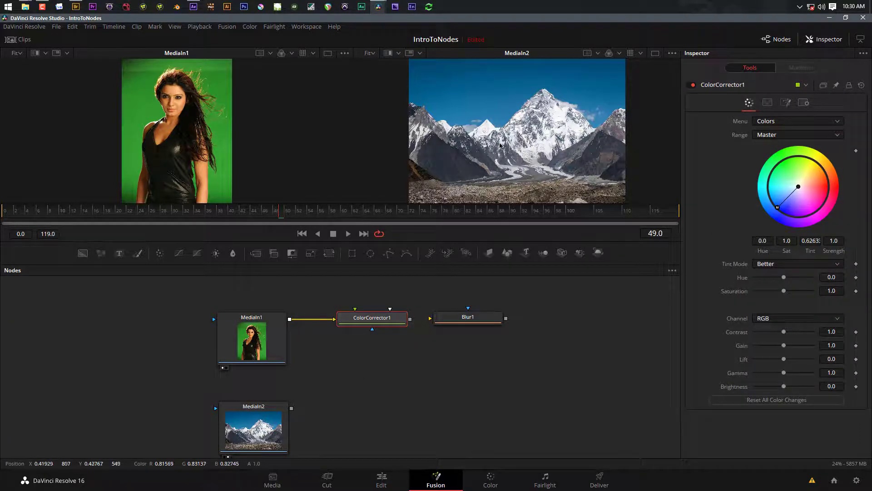
key("2")
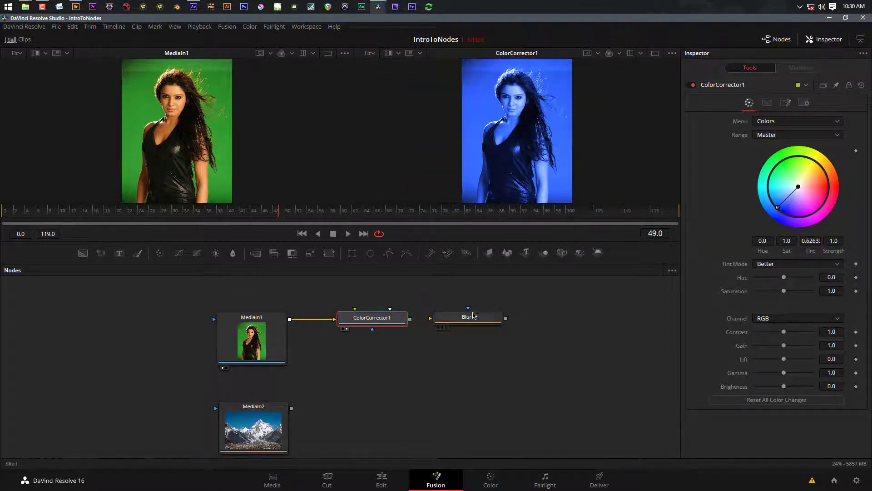
- Feed ColorCorrector1's output into Blur1 and set its Blur Size to about 40.2 while showing Blur1 in the second viewer
mouse_move(471, 321)
left_mouse_down()
mouse_move(499, 320)
mouse_move(478, 321)
left_mouse_up()
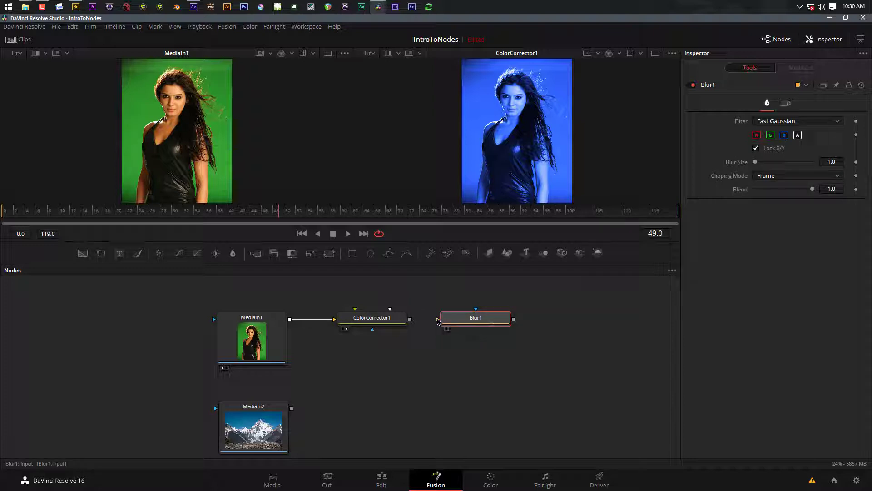
left_click_drag(437, 320, 410, 318)
key("2")
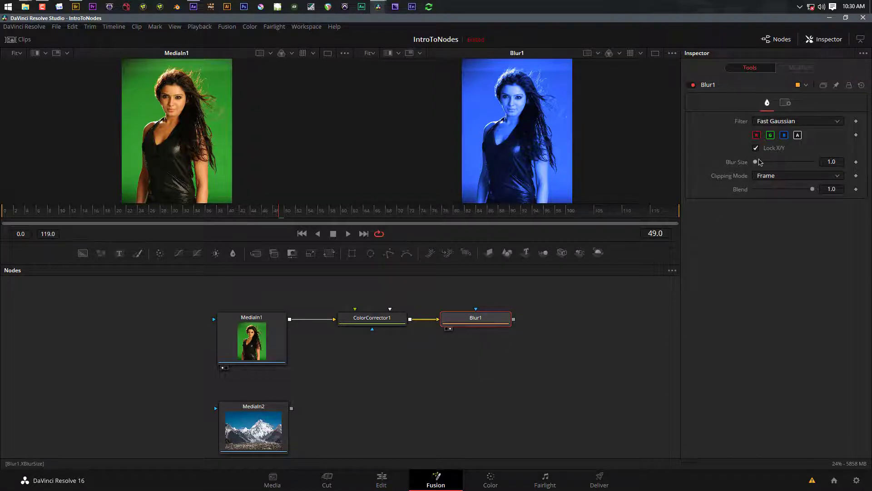
left_click_drag(756, 162, 772, 164)
left_click_drag(781, 164, 782, 164)
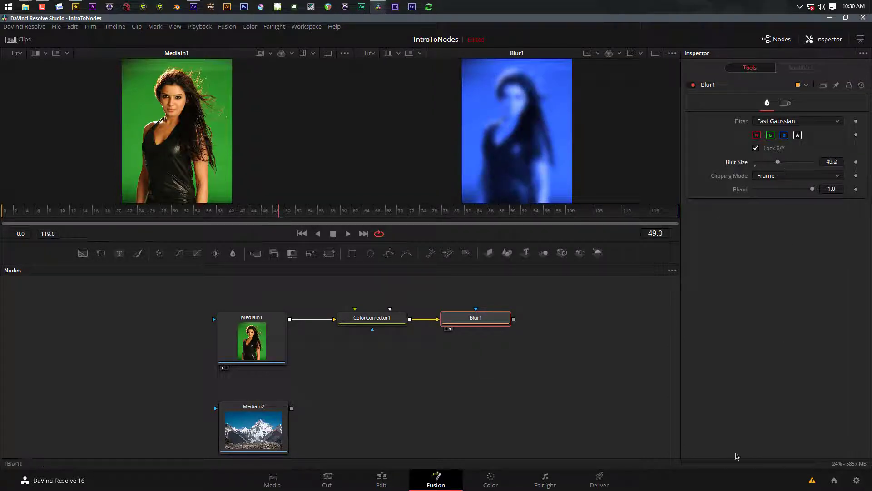
- Preview ColorCorrector1, MediaIn1 and MediaIn2 one after another in the first viewer while the second keeps showing Blur1
left_click_drag(366, 320, 359, 320)
left_click(363, 320)
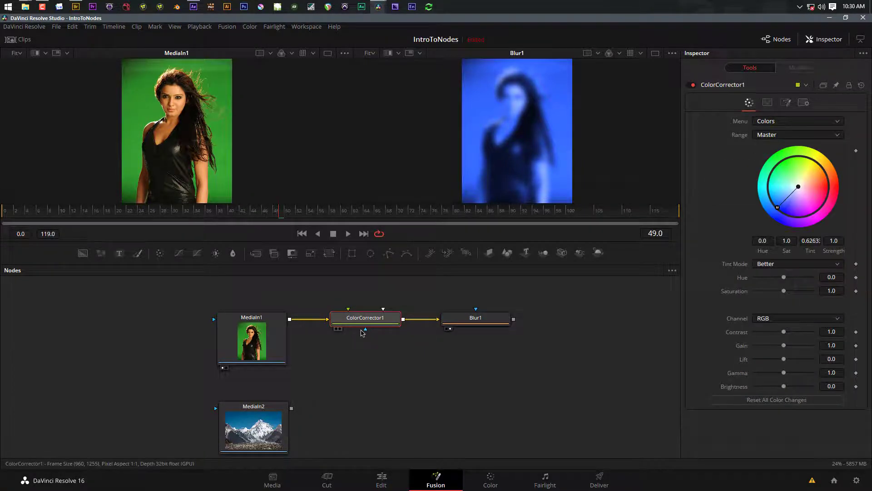
key("1")
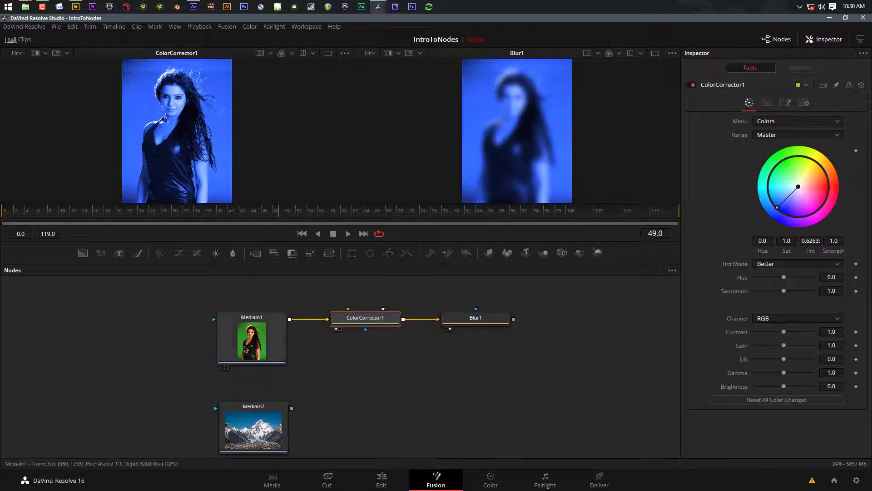
left_click(246, 344)
key("1")
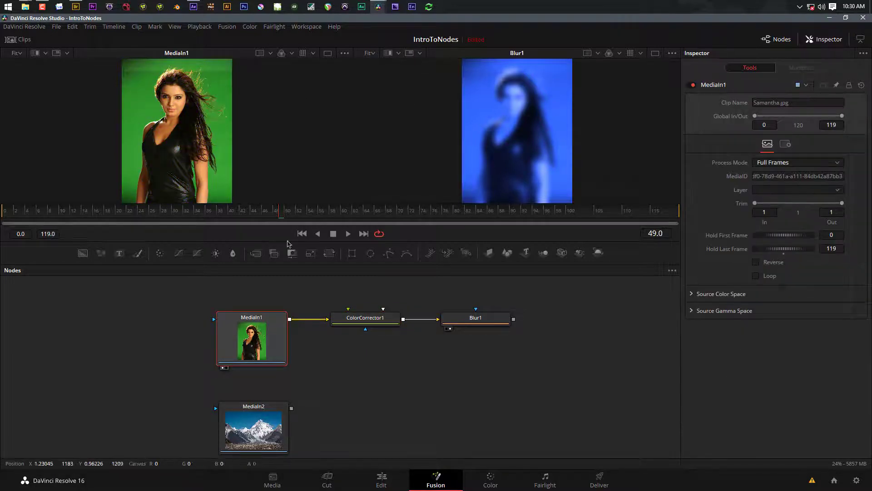
left_click(251, 442)
scroll(250, 442, "down", 1)
key("1")
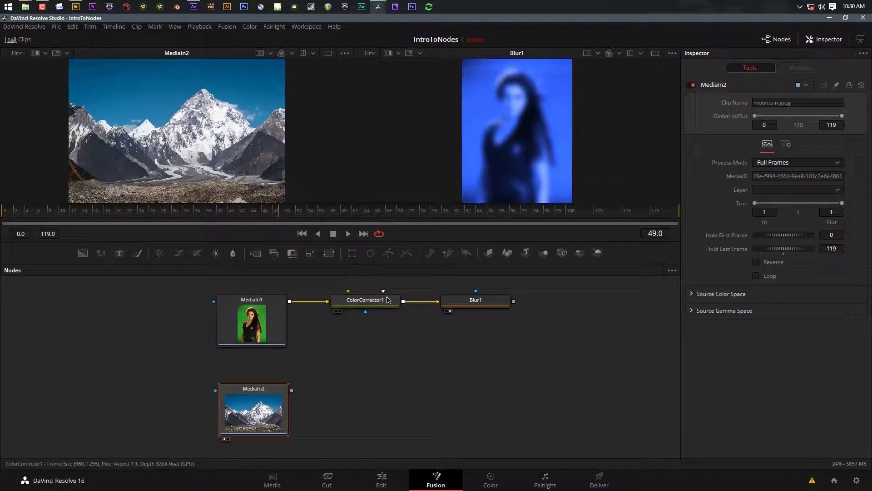
mouse_move(388, 299)
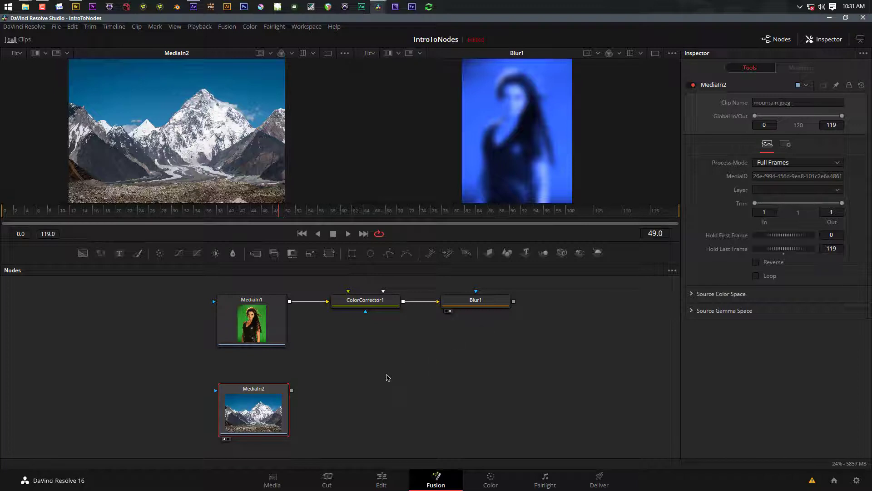
- Add an unconnected Merge node in the empty area below the Color Corrector by searching the tool list
left_click(388, 378)
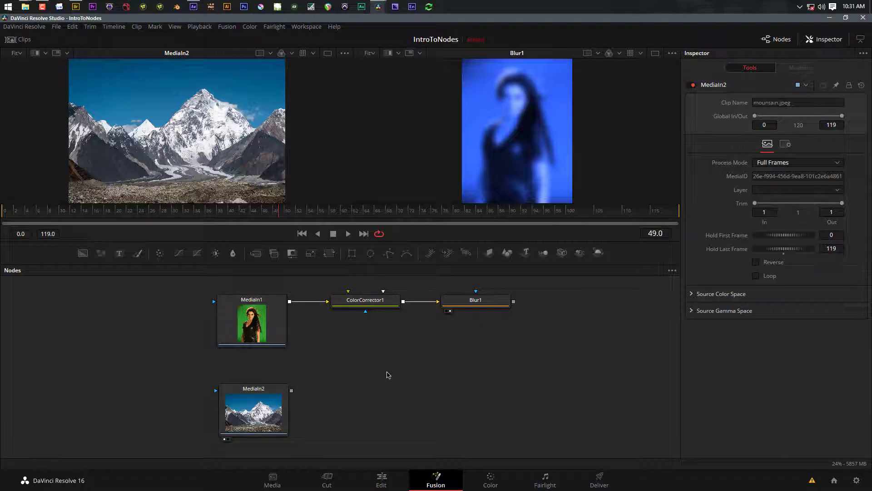
key("shift+space")
type("MER")
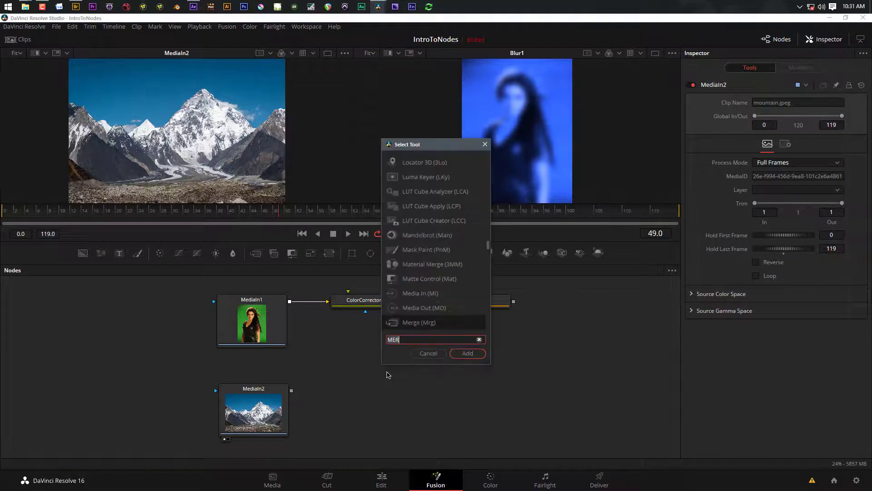
type("merfg")
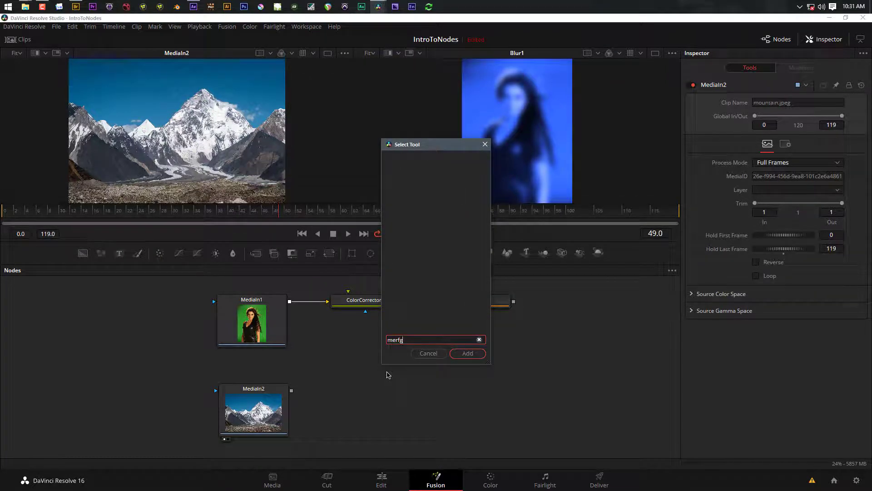
key("BackSpace")
key("BackSpace")
type("g")
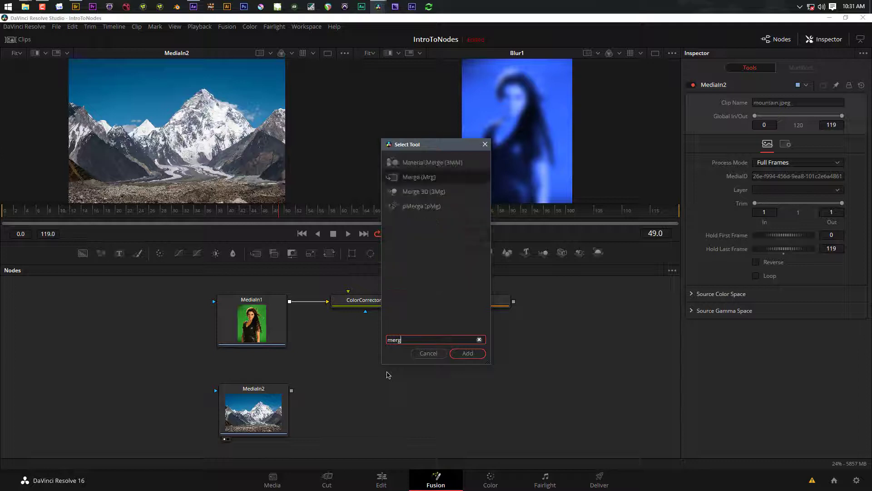
left_click(467, 353)
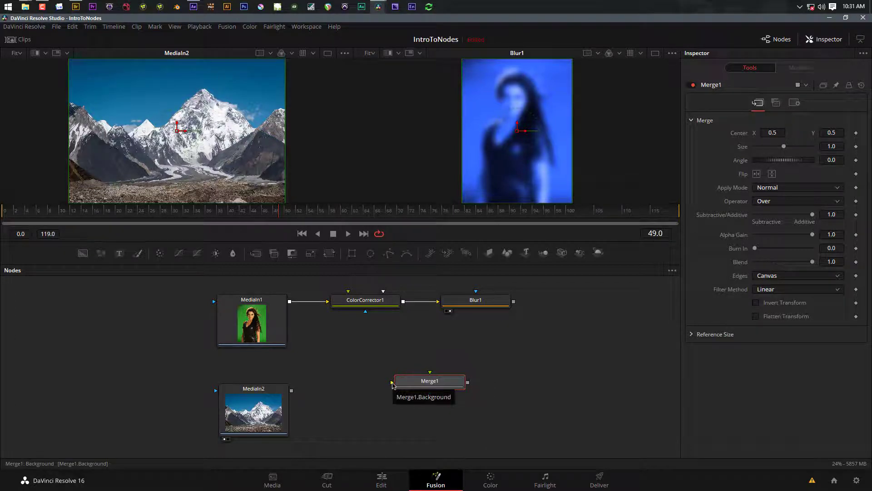
- Connect MediaIn2 to Merge1's background and Blur1 to its foreground with Merge1 in the first viewer, and place Merge1 right of Blur1
left_click_drag(392, 383, 293, 393)
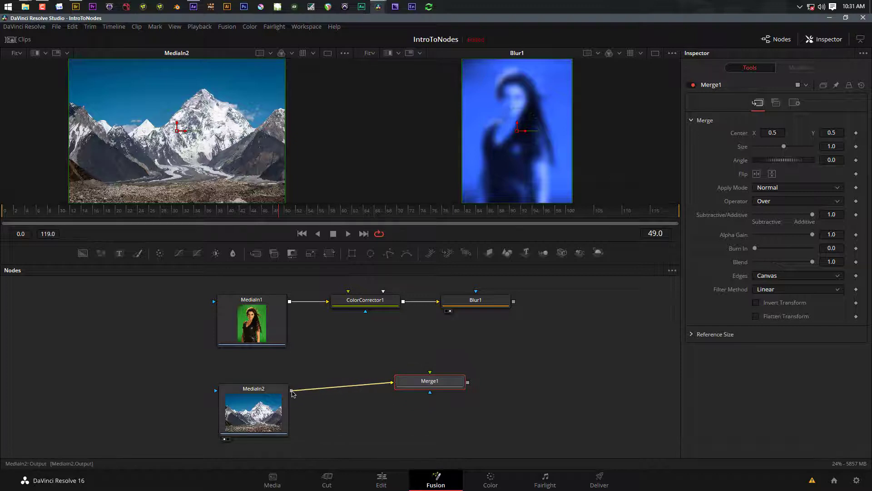
left_click_drag(434, 385, 453, 393)
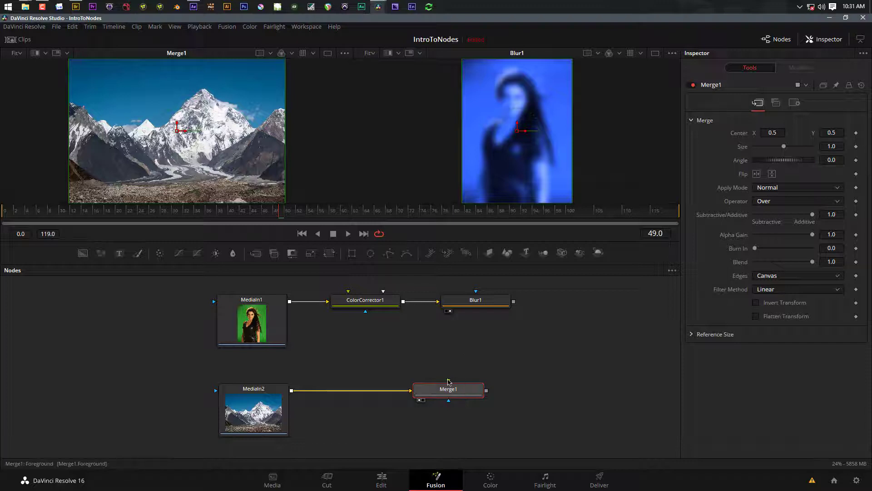
left_click_drag(452, 377, 514, 301)
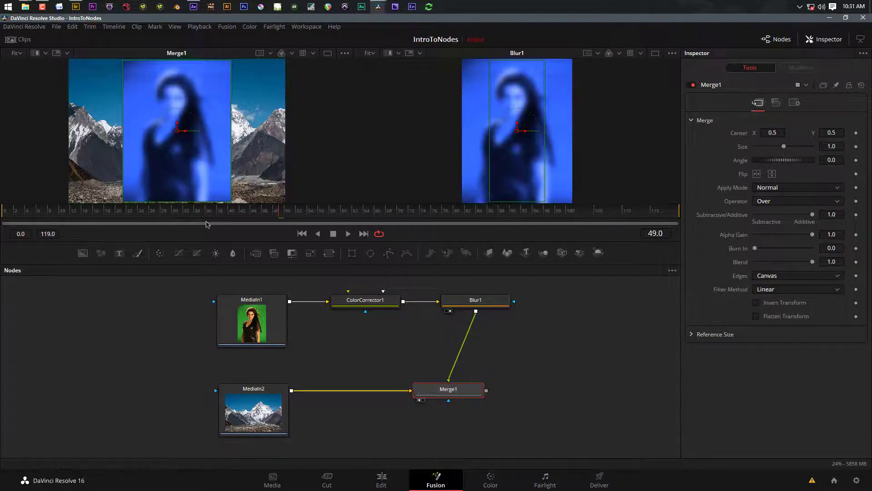
left_click(380, 351)
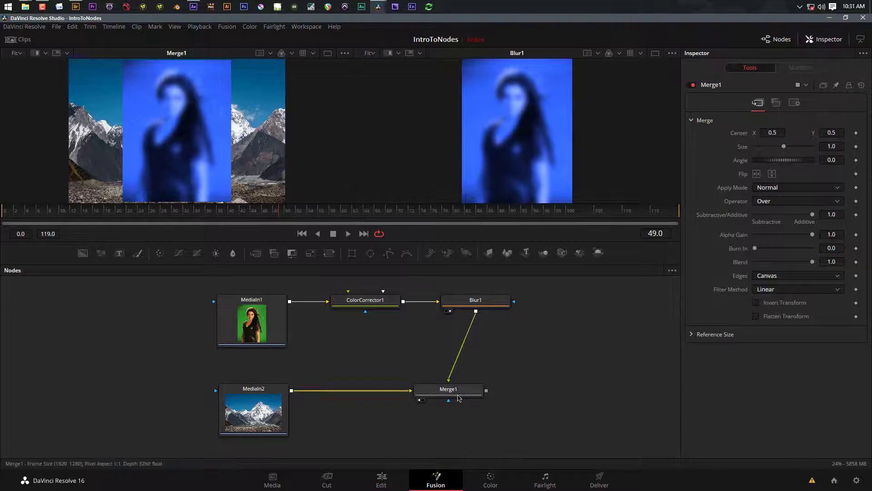
left_click_drag(459, 392, 594, 392)
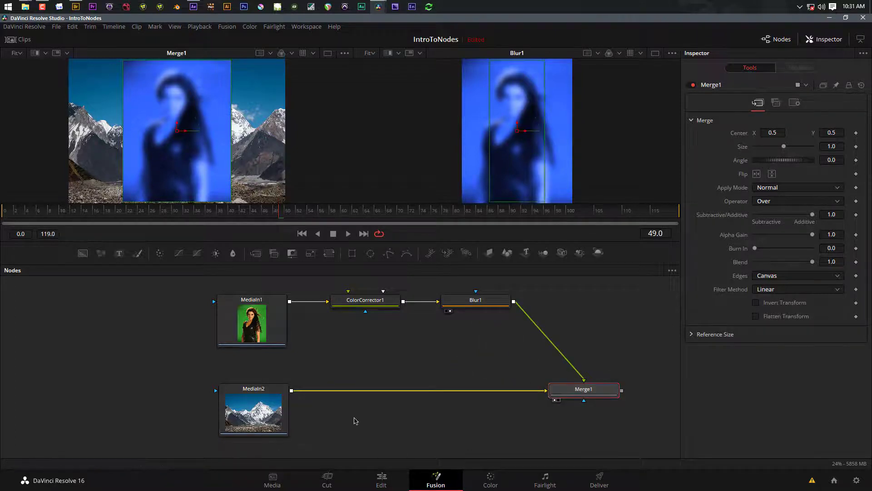
- Delete the ColorCorrector1, Blur1 and Merge1 nodes together, keeping only the two MediaIn nodes
left_click(366, 342)
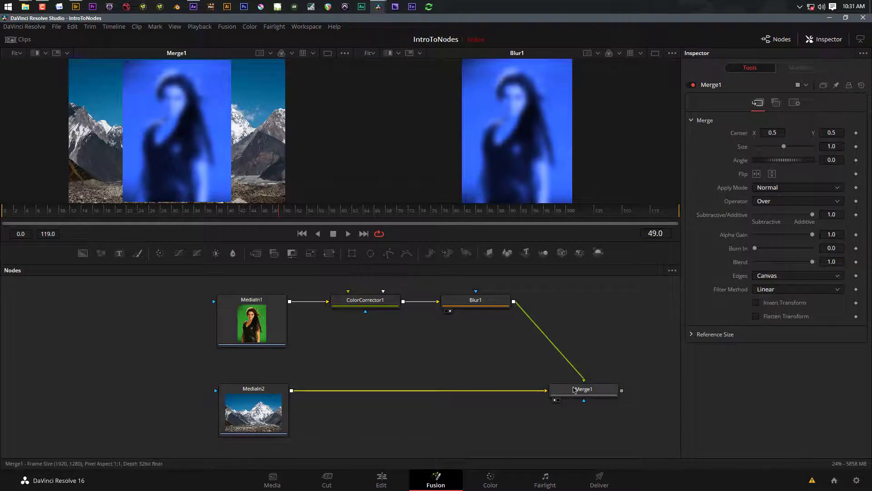
left_click_drag(625, 285, 362, 415)
key("Delete")
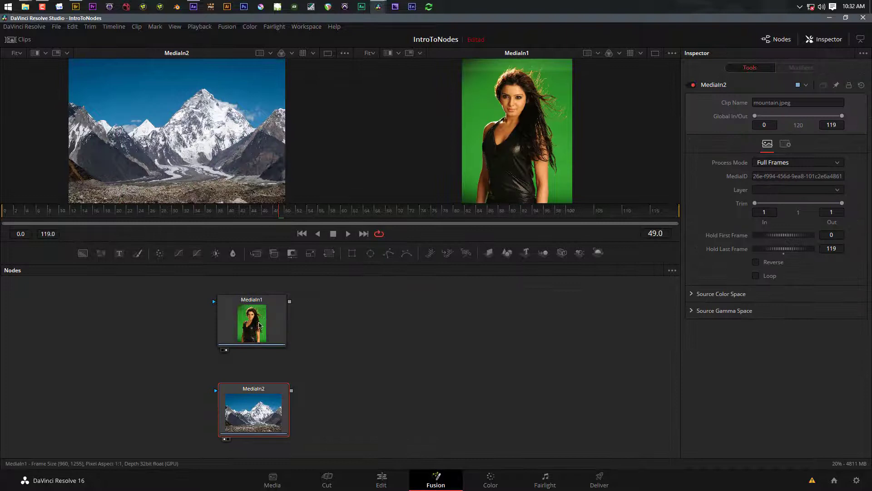
- Add a Delta Keyer after MediaIn1 by searching the tool list for "key", space it farther right and show it in the second viewer
left_click(259, 325)
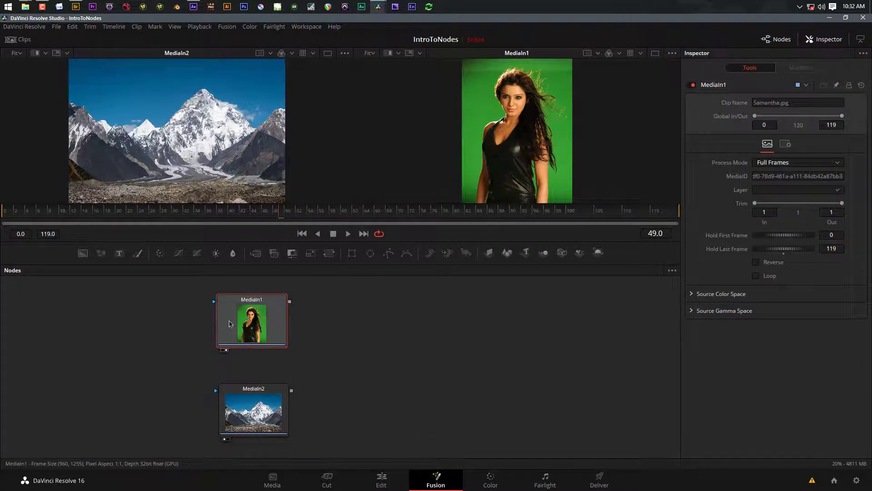
key("shift+space")
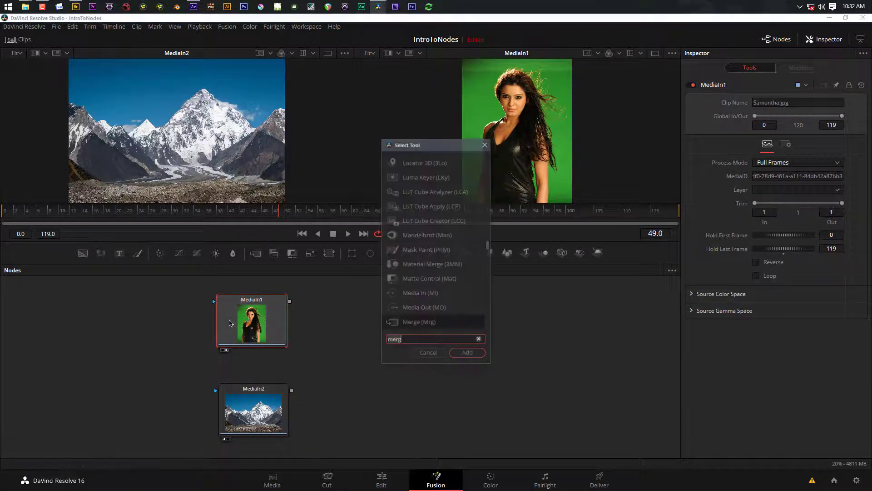
type("key")
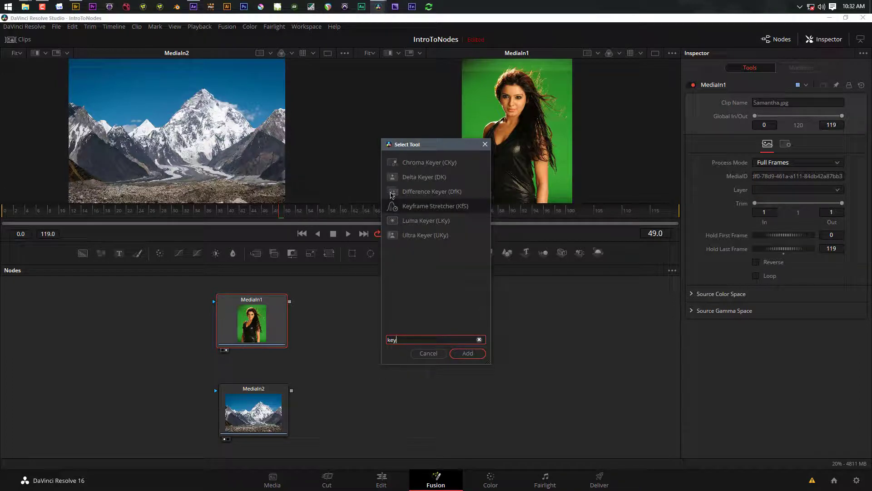
left_click(411, 177)
left_click(468, 353)
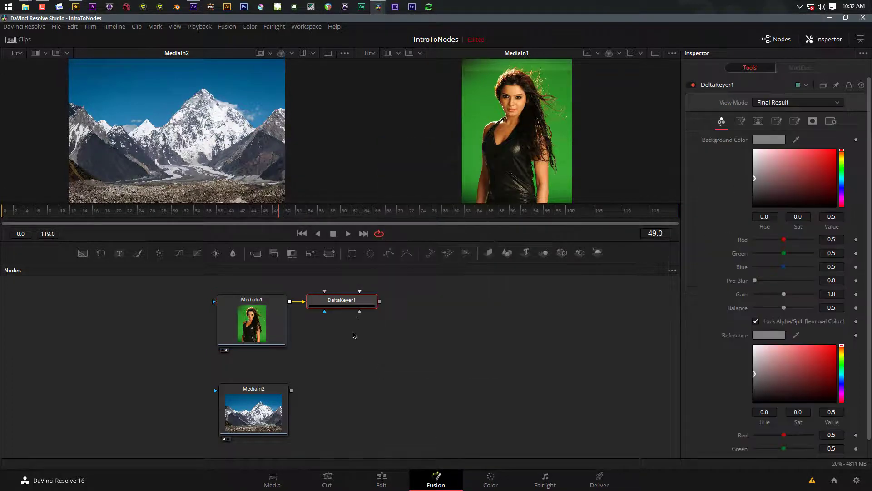
left_click_drag(343, 304, 402, 304)
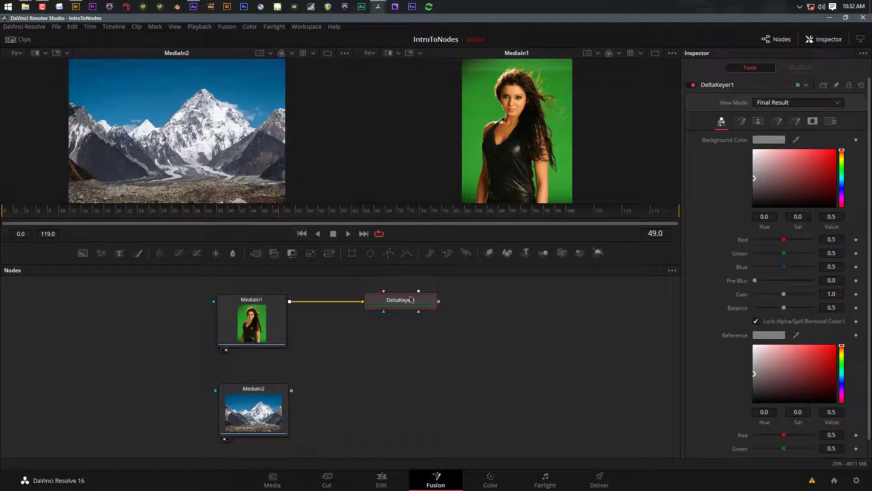
key("2")
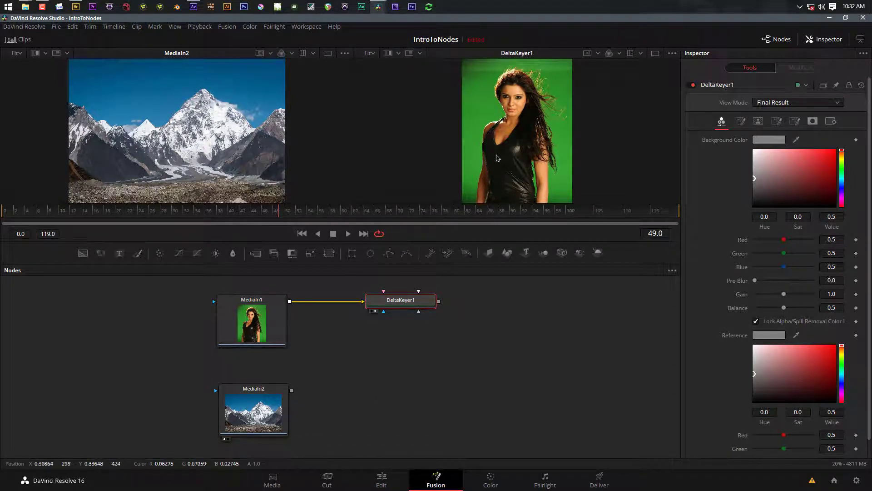
- Sample the green backdrop as DeltaKeyer1's background colour and set its matte Threshold to 0.222 low and 0.728 high
left_click_drag(705, 129, 479, 78)
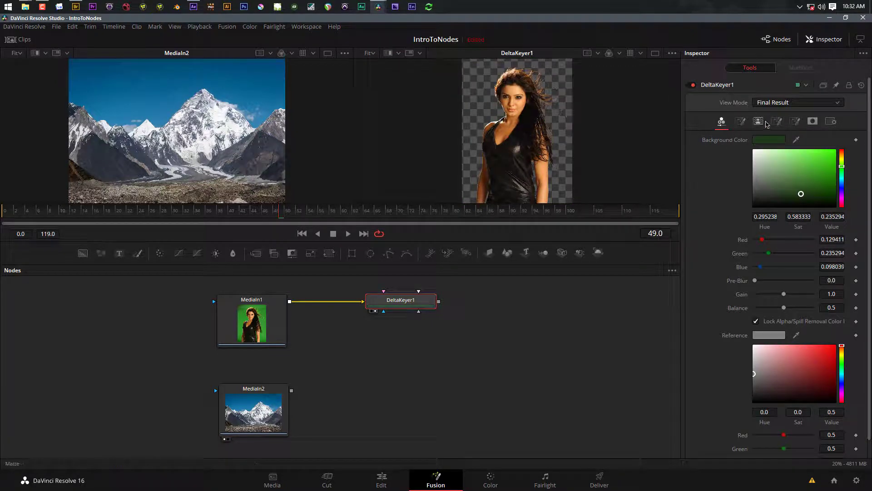
left_click(758, 121)
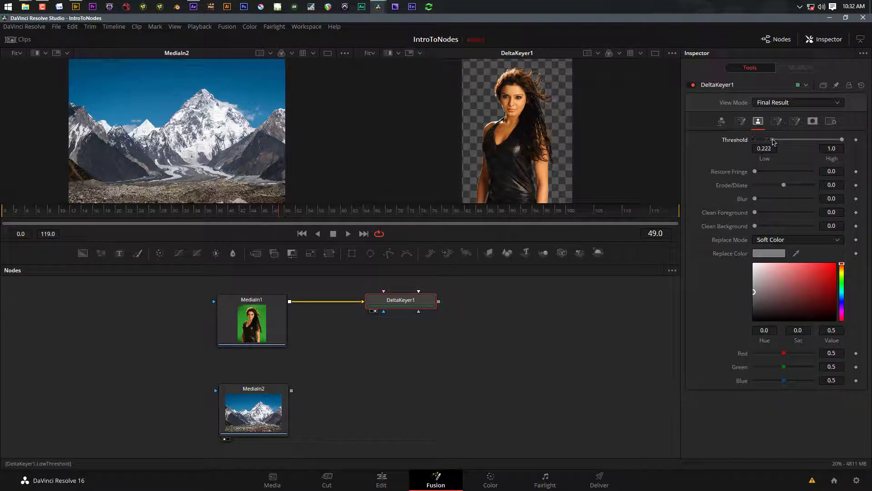
left_click_drag(841, 140, 818, 140)
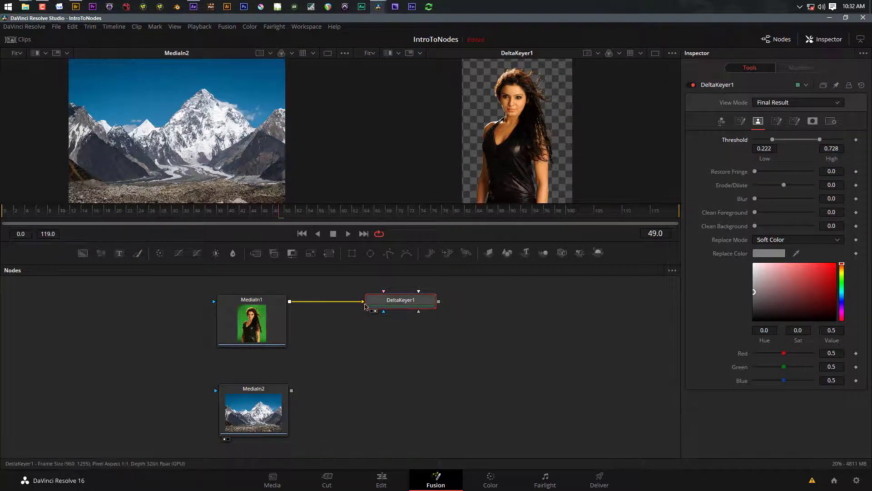
- Merge DeltaKeyer1's output as foreground over MediaIn2, place Merge1 well right of the keyer and show it in the first viewer
left_click_drag(438, 301, 291, 393)
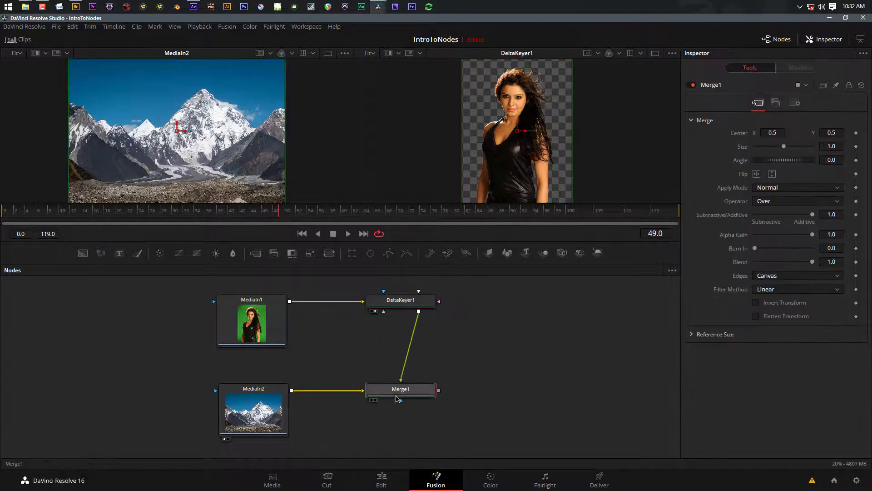
left_click_drag(396, 395, 209, 155)
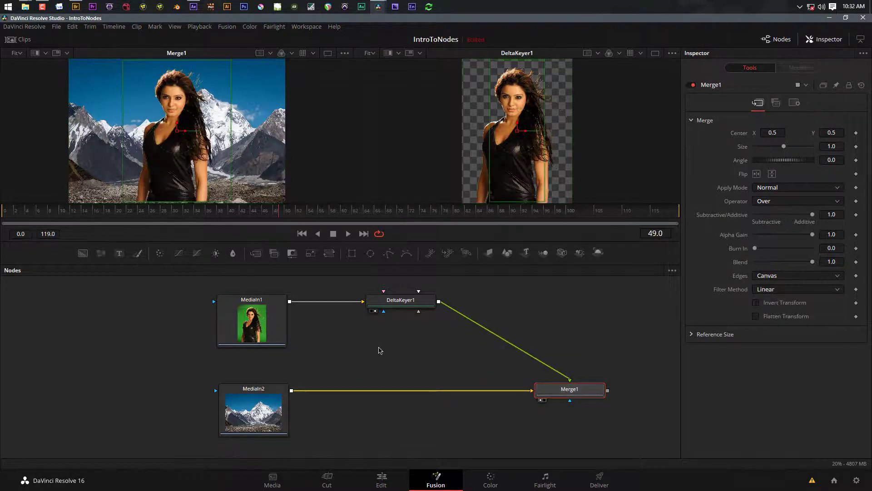
left_click(380, 349)
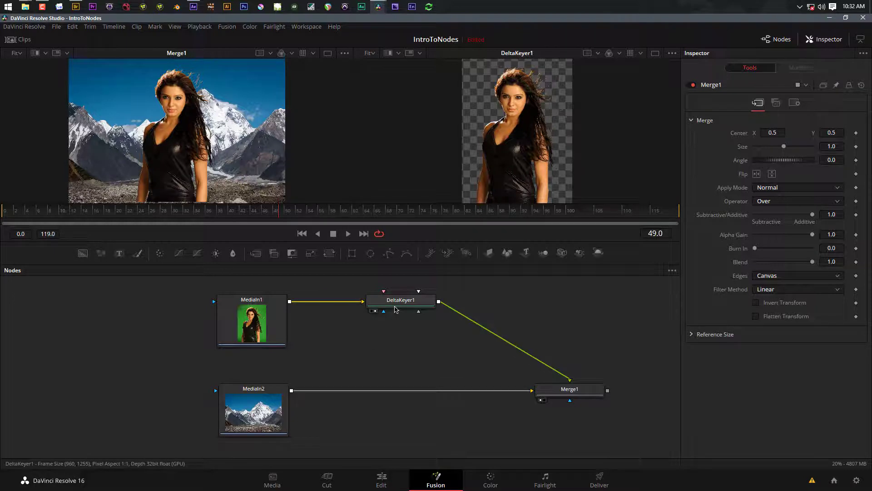
- Insert a Transform after DeltaKeyer1, shift the woman right to a Center of about 1.04, 0.48, and space the keyer farther left
left_click(396, 305)
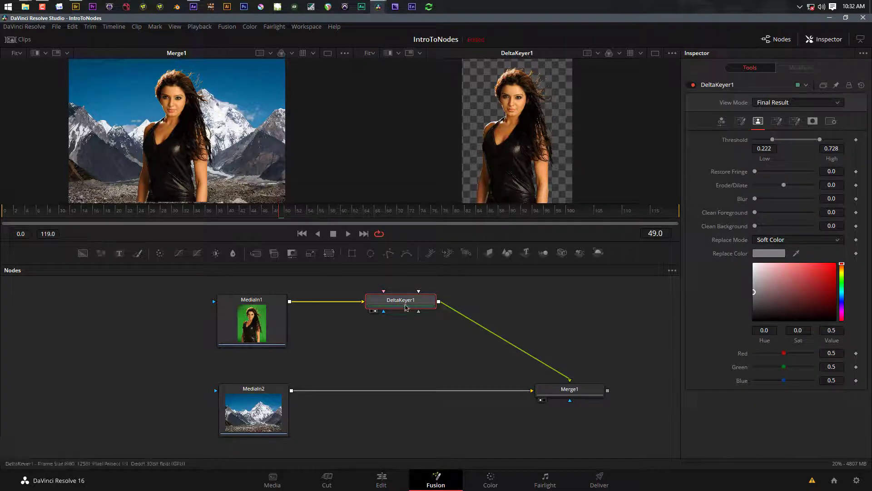
left_click(329, 254)
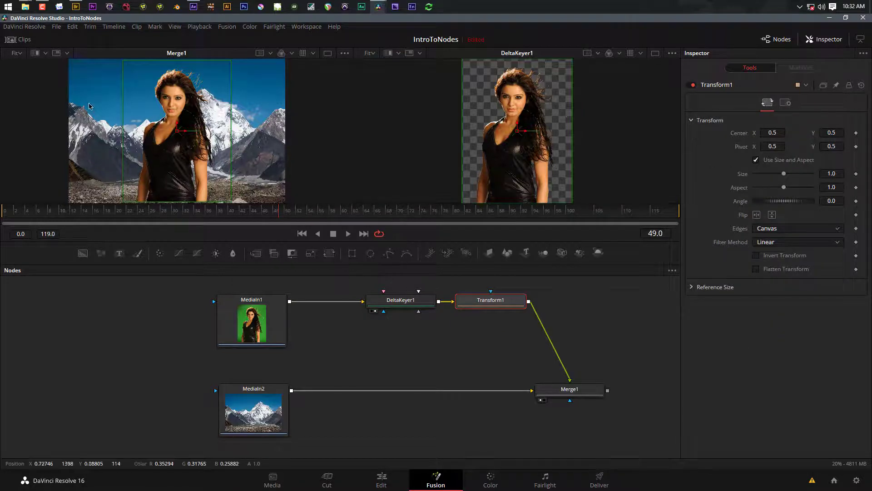
left_click_drag(177, 133, 234, 134)
left_click(363, 342)
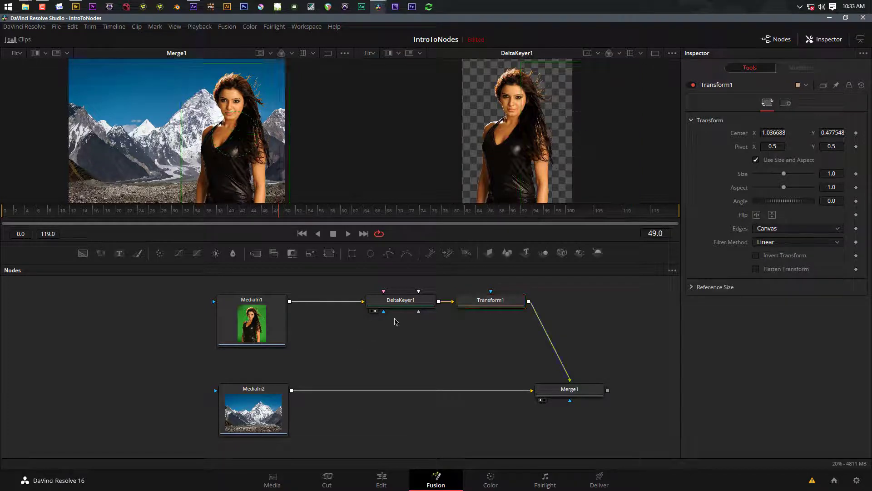
left_click_drag(400, 301, 378, 301)
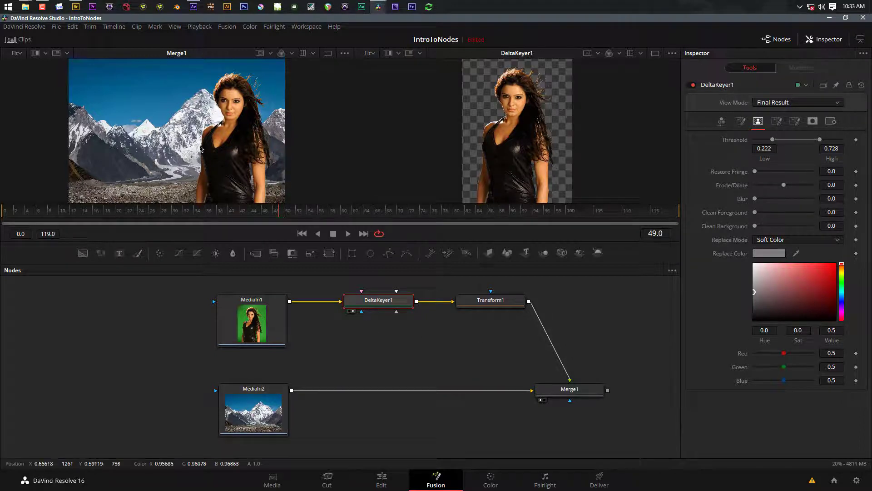
- Add a Color Corrector after Merge1, set its Saturation to 2.0 and show it in the first viewer
left_click(545, 394)
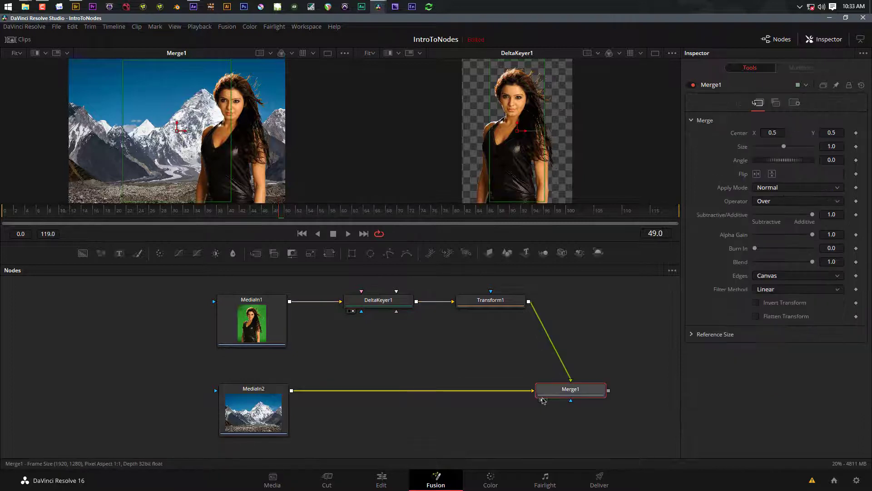
left_click(161, 253)
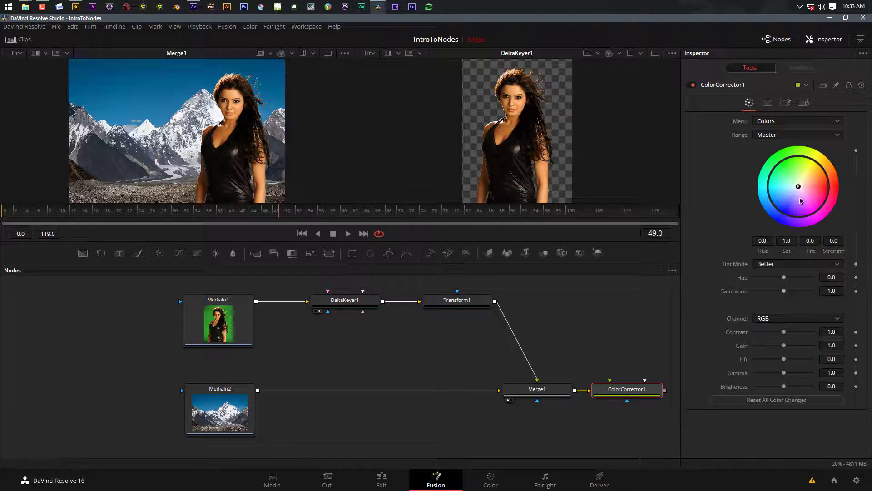
left_click_drag(786, 293, 841, 293)
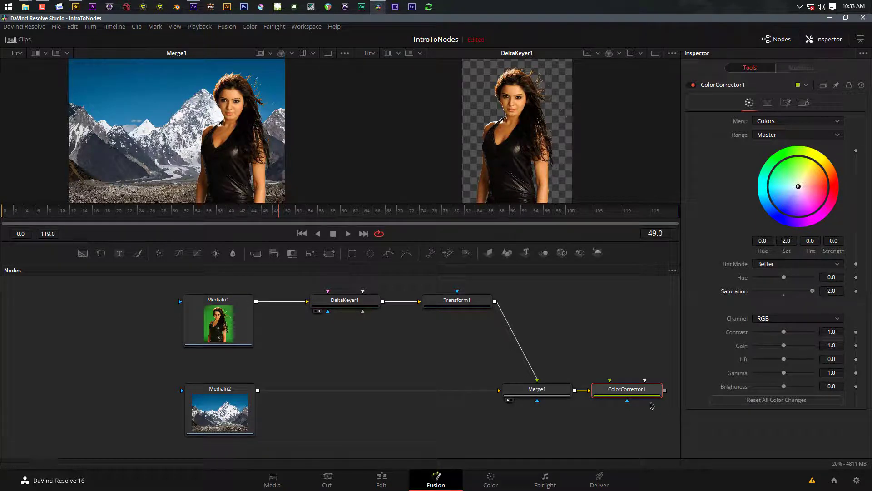
key("1")
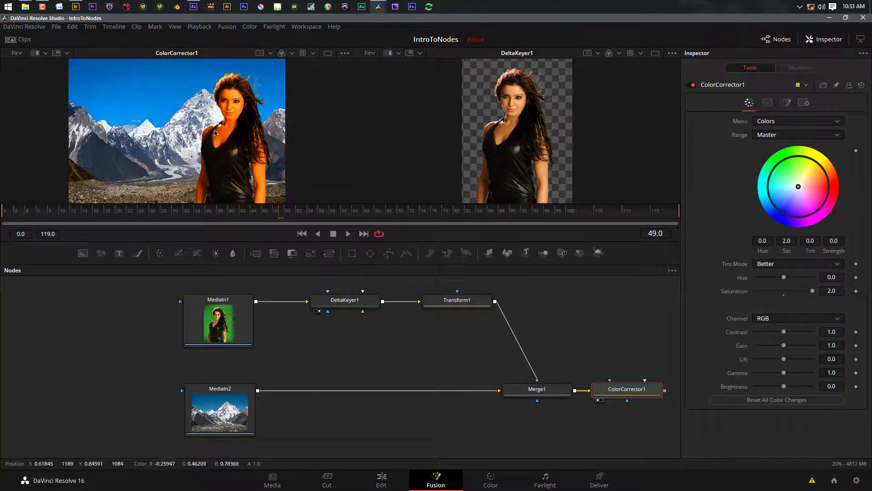
- Desaturate the whole composite with ColorCorrector1's Saturation at 0.0, and finally delete that node from after Merge1
left_click_drag(812, 291, 612, 312)
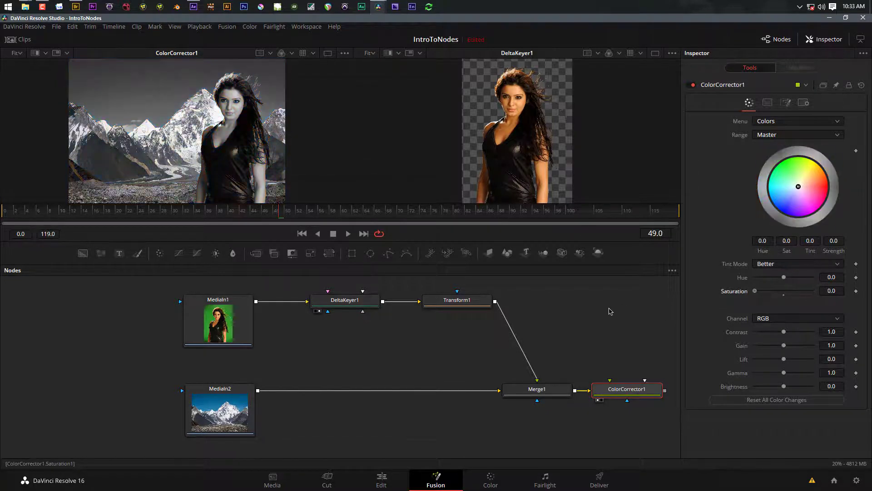
left_click_drag(621, 394, 643, 393)
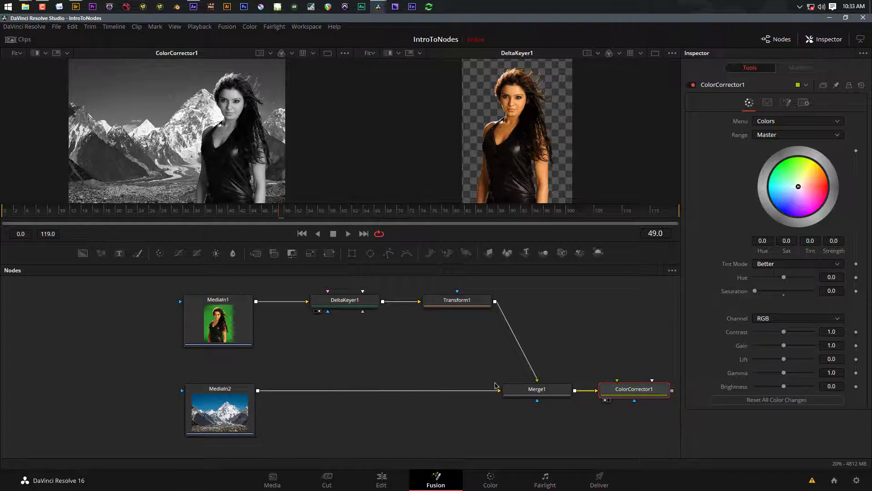
left_click_drag(334, 294, 323, 294)
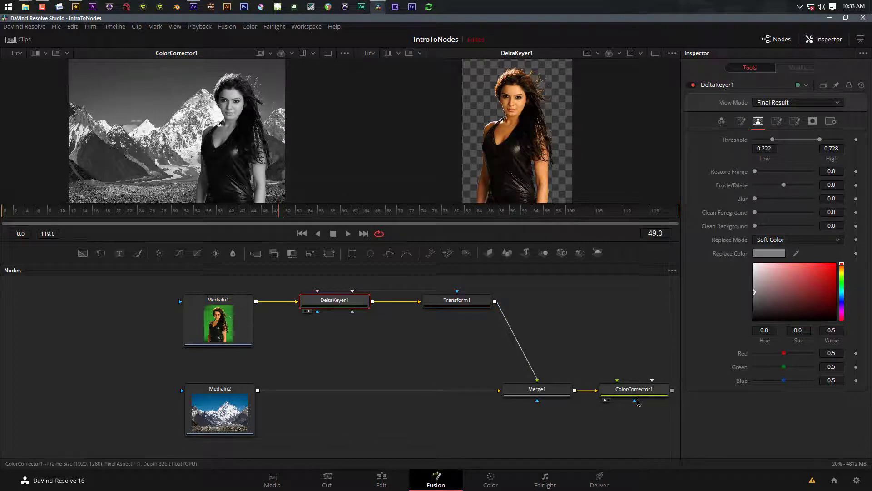
left_click(631, 392)
key("Delete")
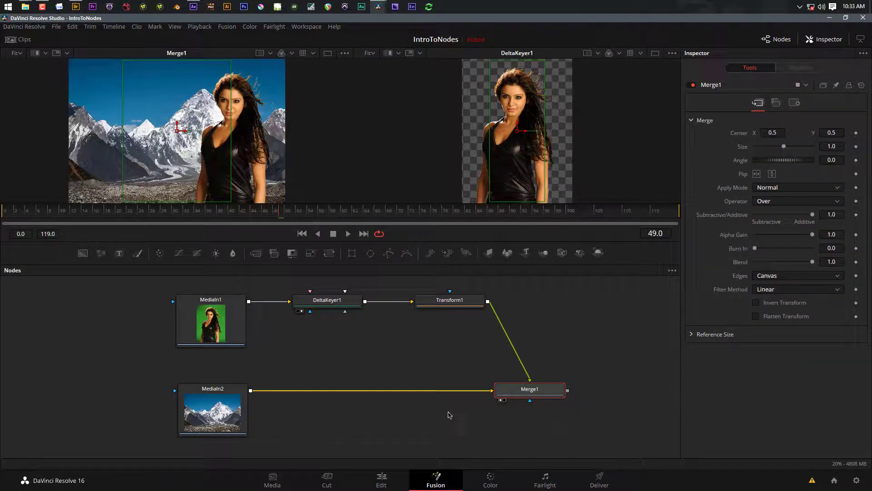
- Insert a Color Corrector directly after MediaIn2 and delete it again
left_click(218, 412)
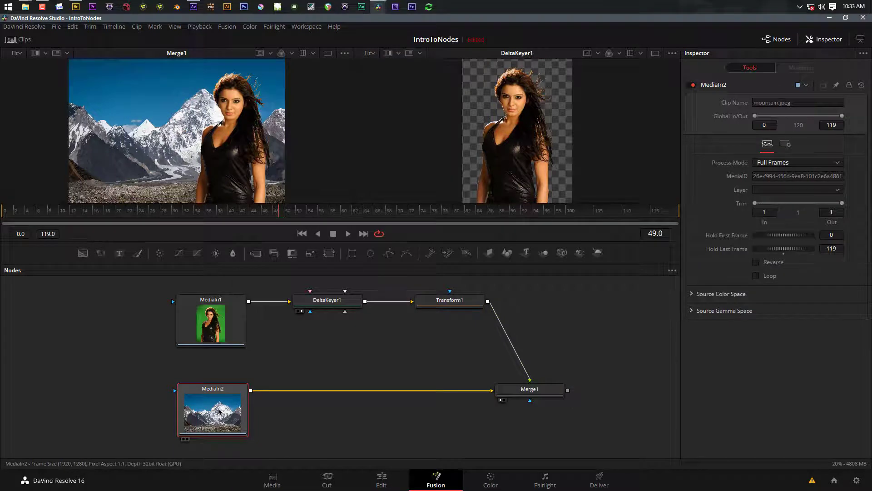
left_click(159, 254)
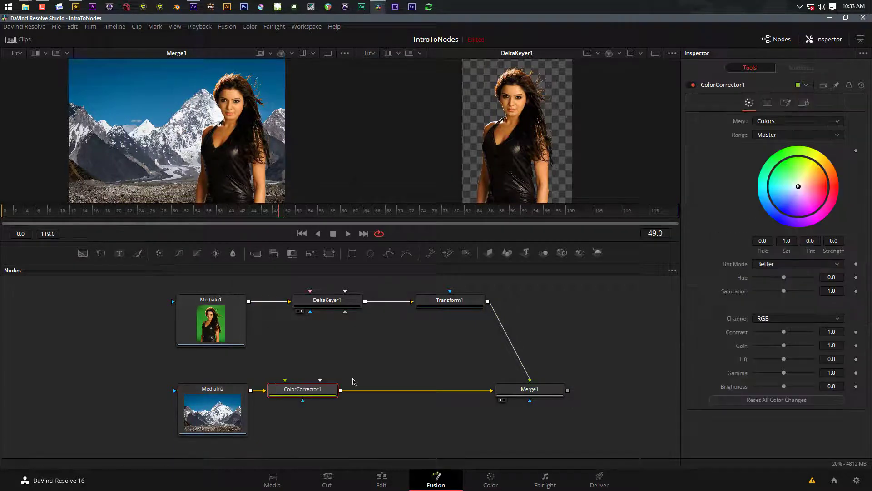
mouse_move(312, 389)
left_mouse_down()
mouse_move(341, 331)
mouse_move(304, 390)
mouse_move(375, 359)
mouse_move(381, 430)
mouse_move(379, 396)
mouse_move(314, 390)
left_mouse_up()
key("Delete")
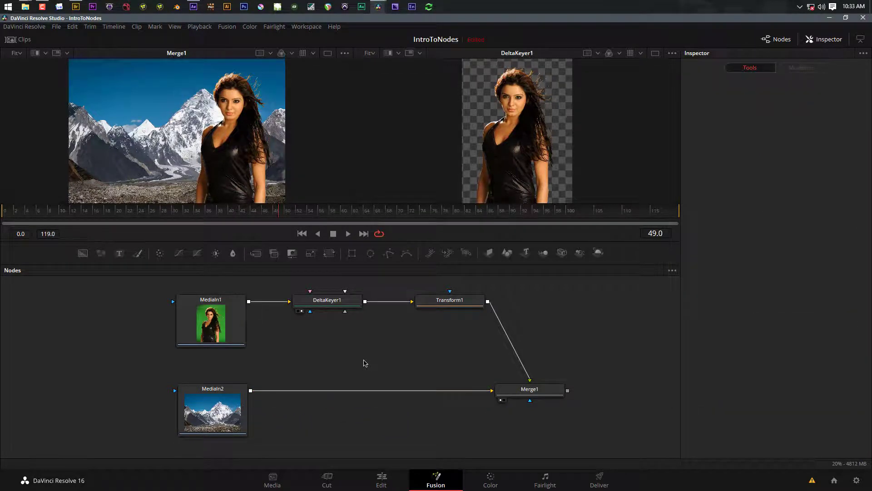
- Add an unconnected Color Corrector, drop it onto the line between MediaIn2 and Merge1, and set its Saturation to 0.0
left_click(161, 253)
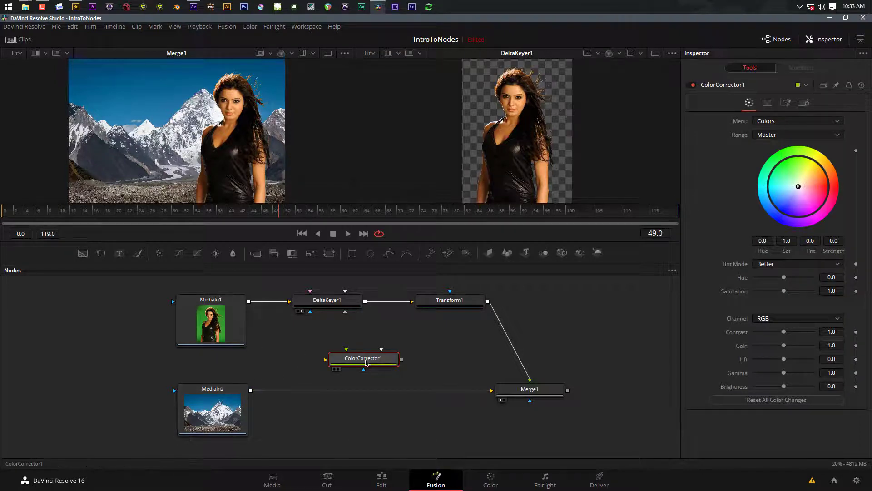
left_click_drag(366, 362, 375, 362)
left_click_drag(382, 340, 382, 393)
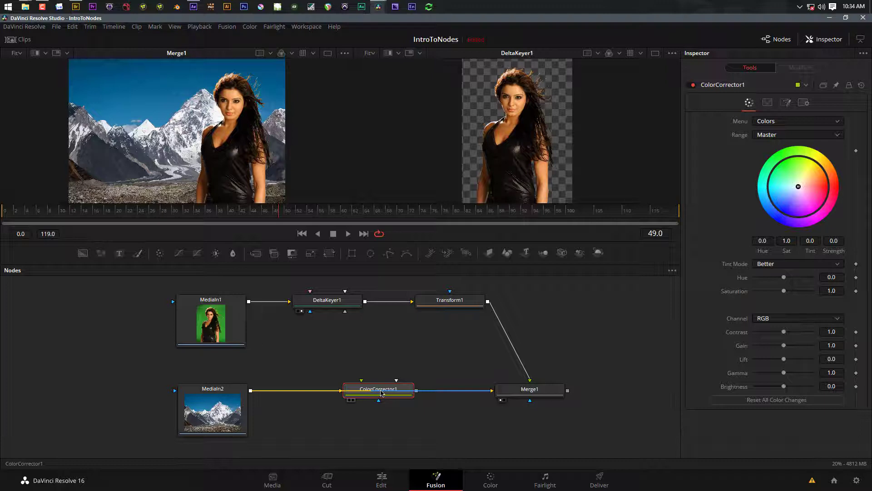
left_click_drag(381, 394, 362, 389)
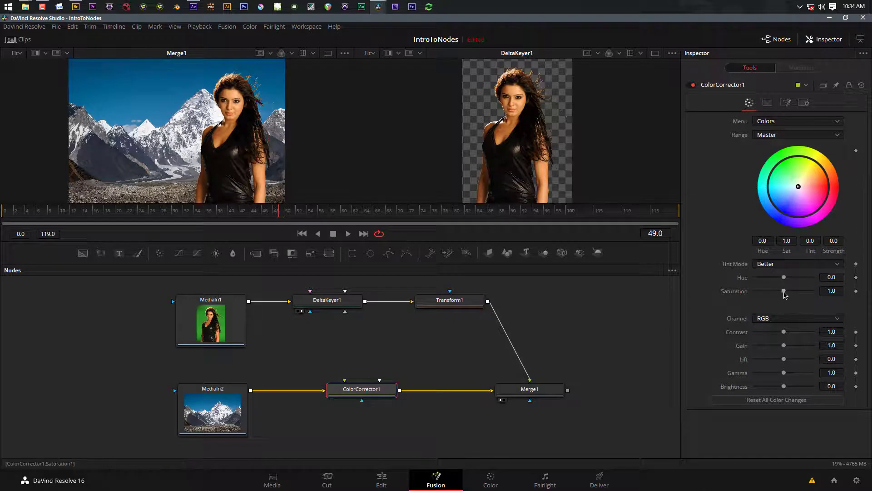
left_click_drag(785, 294, 755, 291)
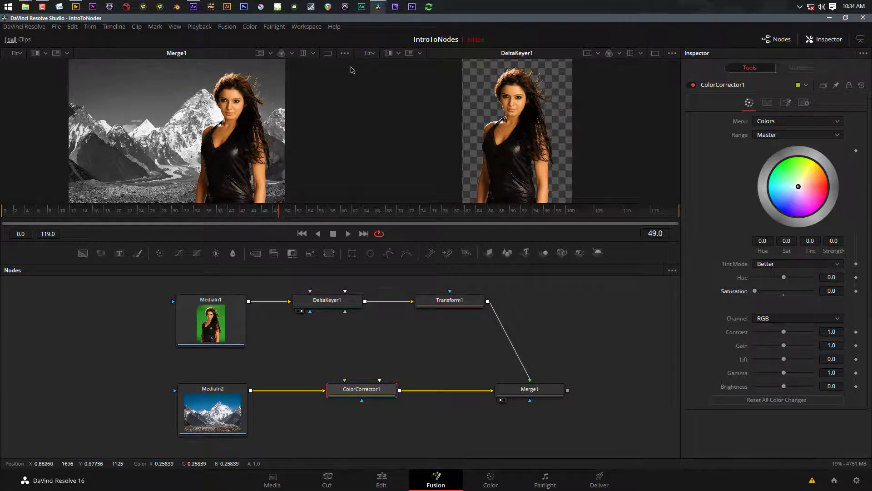
- View Merge1 in a single viewer and return to the dual viewer layout
left_click(328, 53)
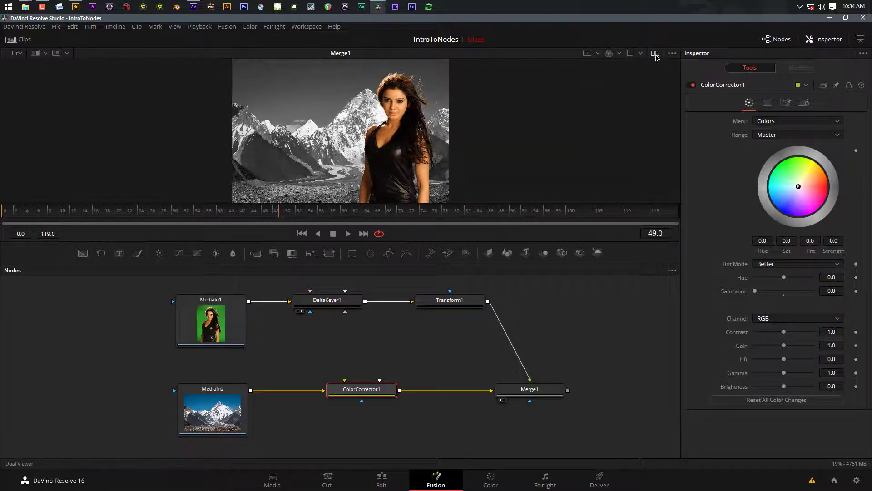
left_click(655, 54)
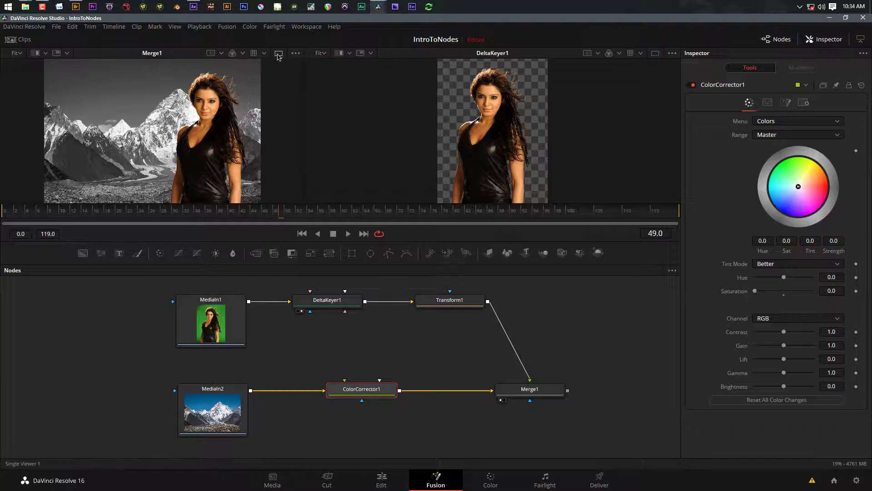
- Switch from the dual viewer layout to a single viewer showing Merge1
left_click(279, 54)
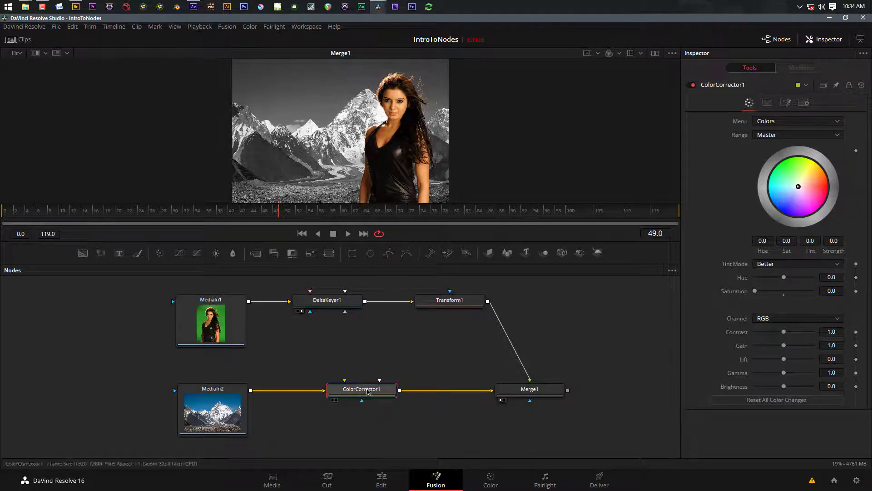
mouse_move(368, 391)
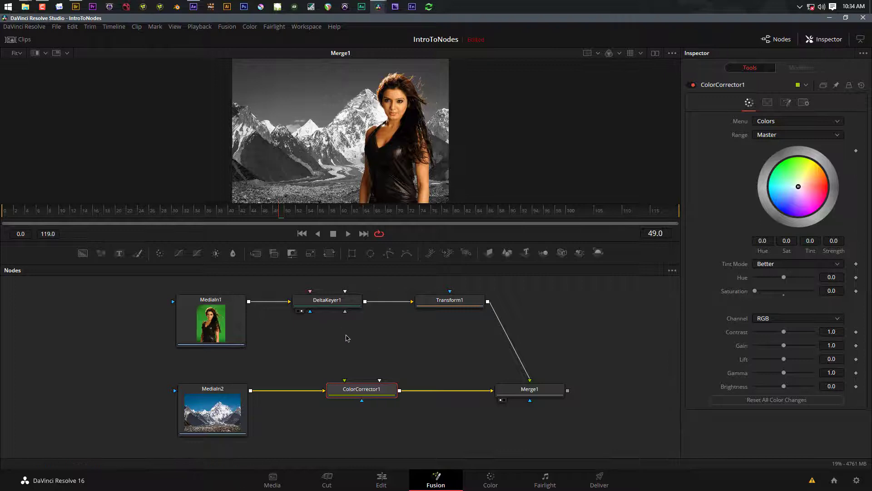
- Paste a copy of the MediaIn1 and DeltaKeyer1 nodes and merge the copy with Transform1's output
scroll(347, 348, "down", 3)
scroll(346, 361, "up", 2)
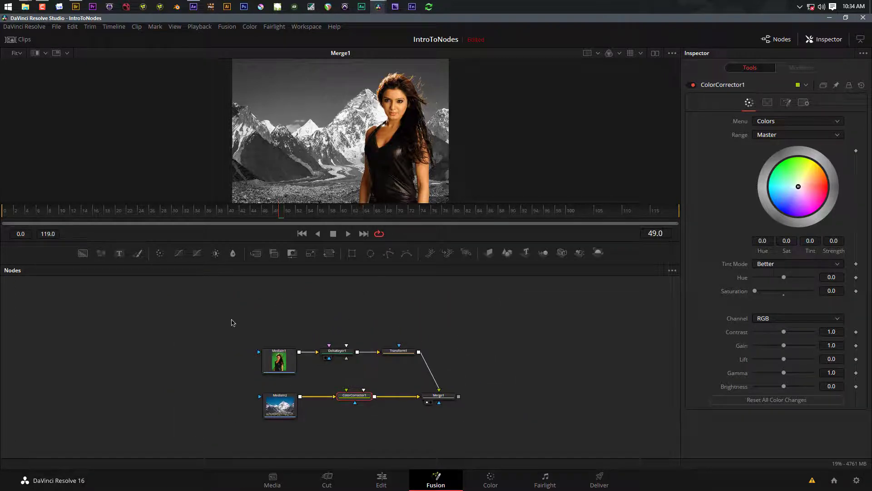
left_click_drag(219, 314, 373, 383)
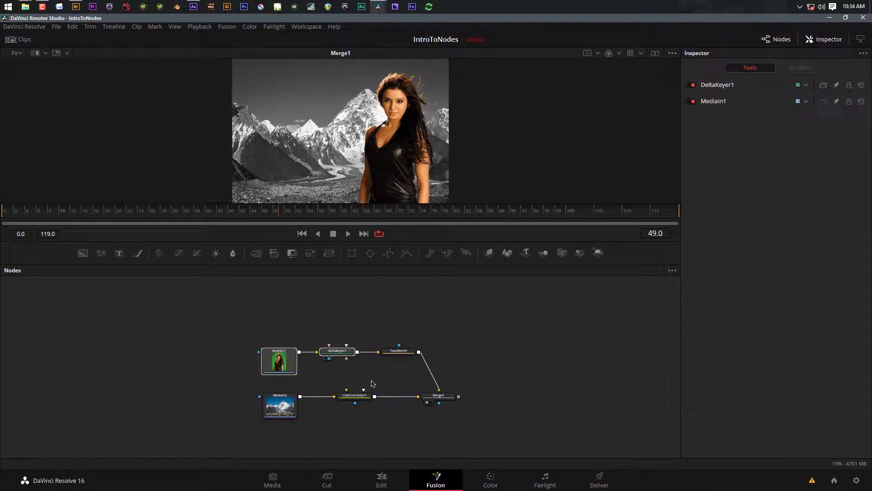
key("ctrl+c")
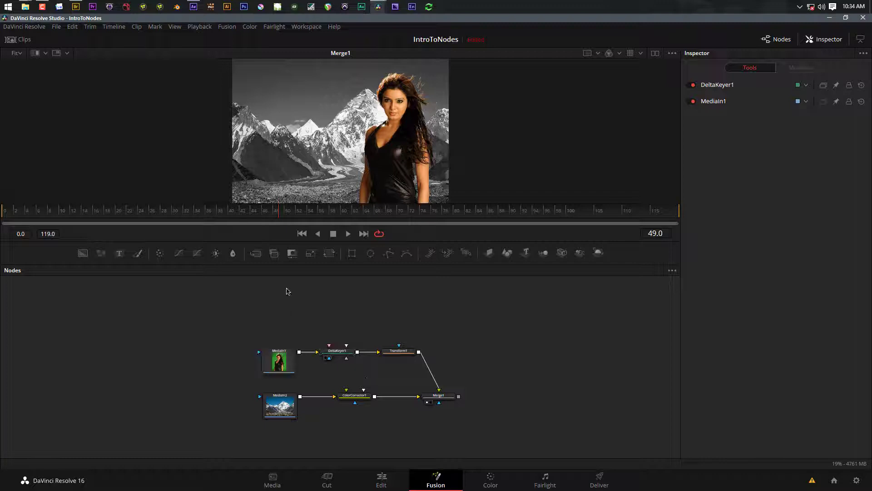
key("ctrl+v")
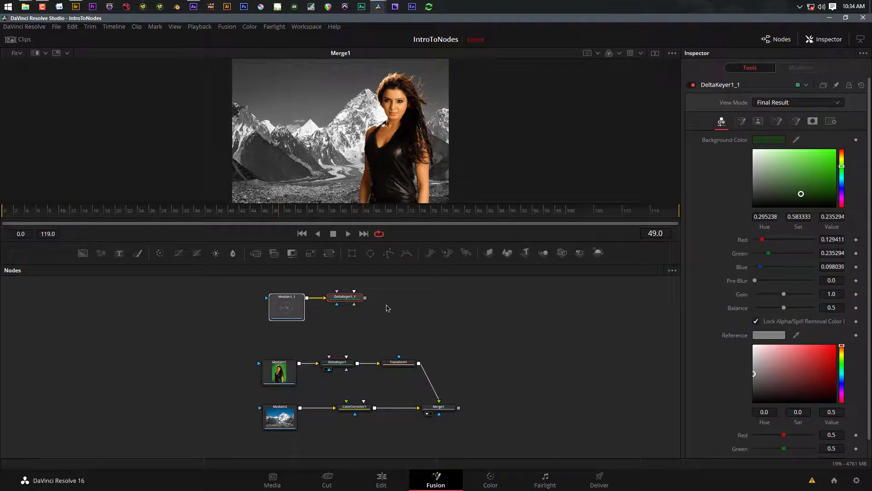
left_click_drag(380, 310, 409, 355)
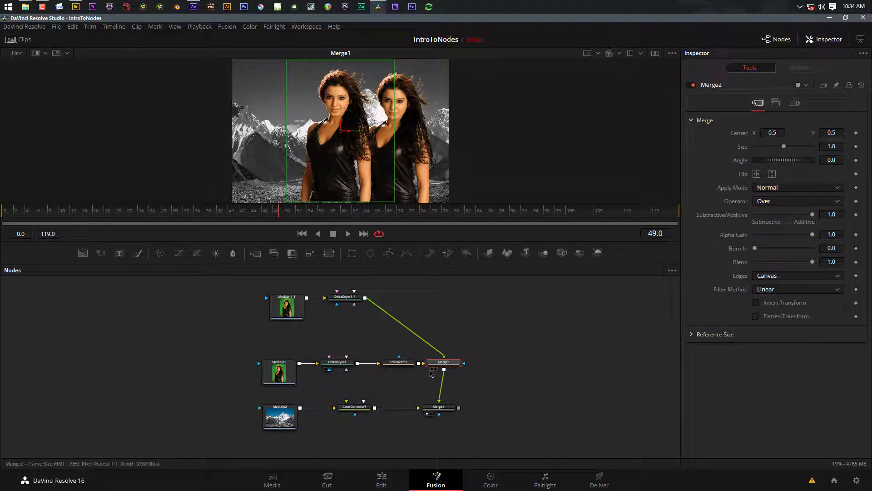
- Undo the extra merge and the pasted copies of MediaIn1 and DeltaKeyer1
key("ctrl+z")
key("ctrl+z")
key("ctrl+z")
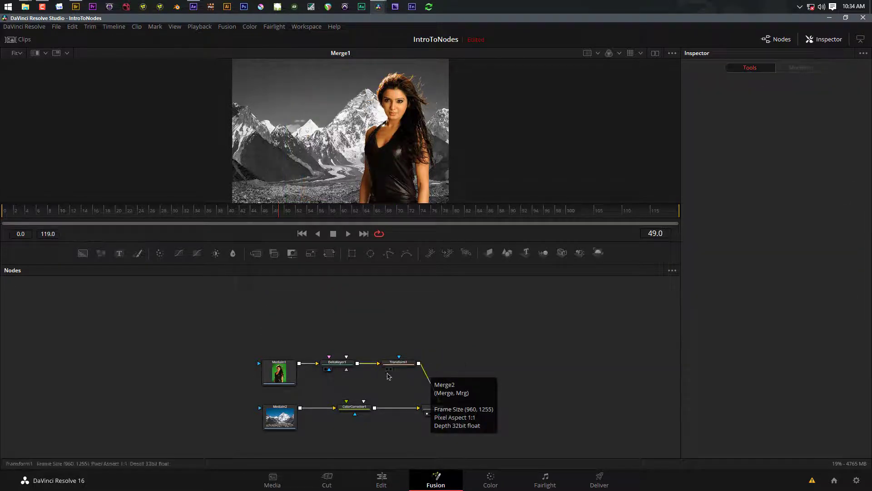
- Move MediaIn1 and DeltaKeyer1 together up and to the left, and add an unconnected Transform node above Transform1
scroll(374, 398, "up", 2)
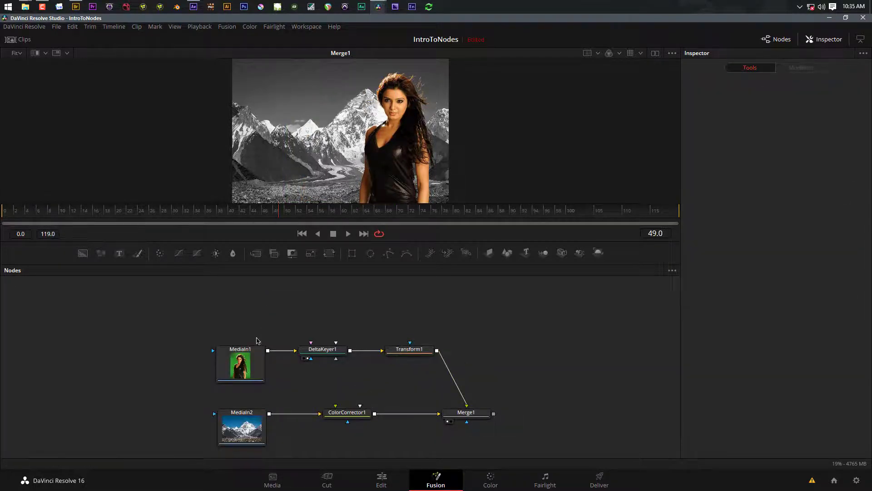
left_click(234, 372)
left_click(331, 354, "ctrl")
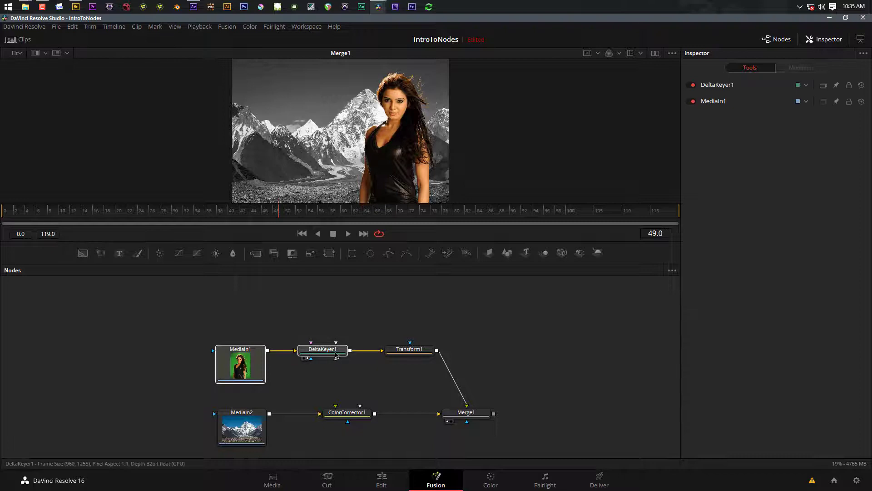
left_click_drag(331, 354, 305, 325)
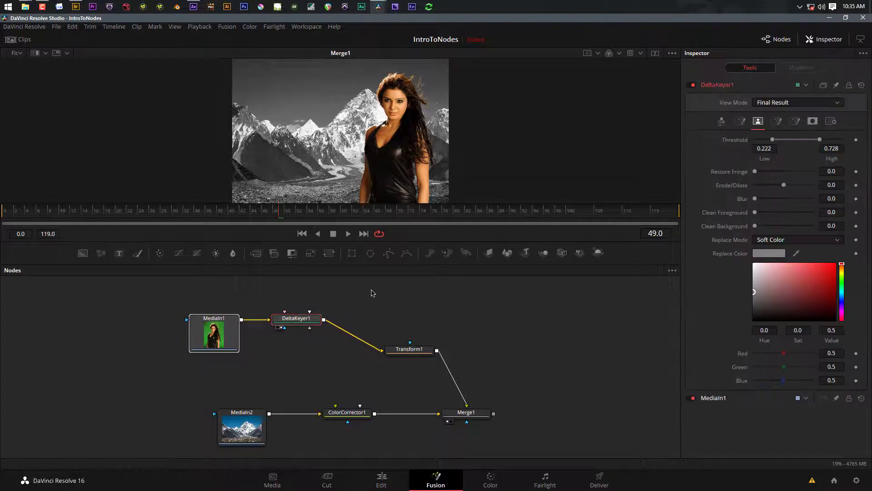
left_click(398, 310)
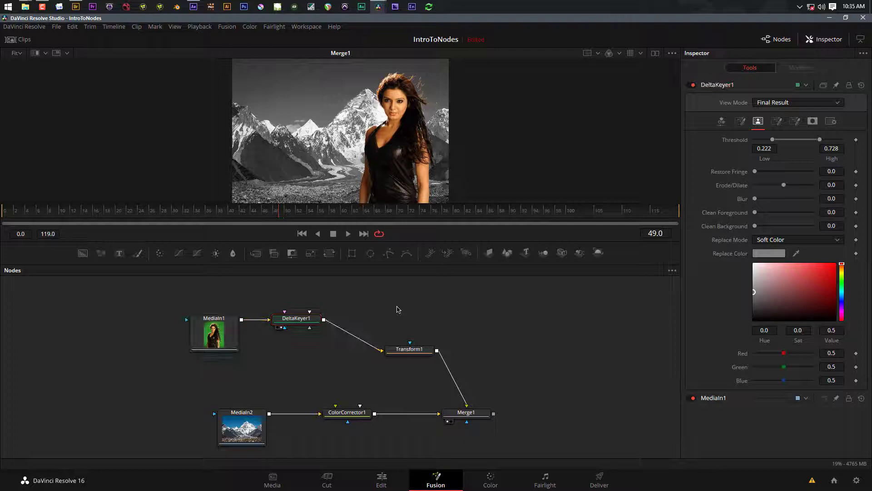
left_click(331, 253)
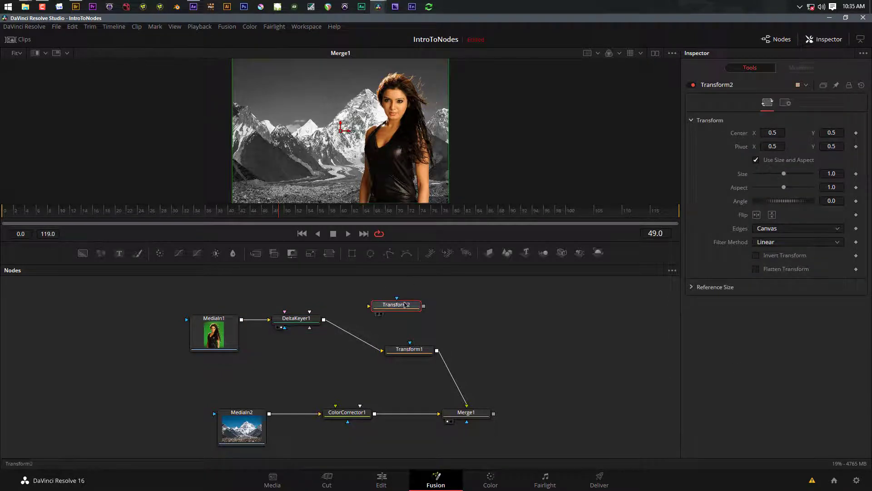
- Disconnect Transform1 from Merge1 and connect DeltaKeyer1's output to Transform2 as a second branch
left_click_drag(469, 410, 462, 387)
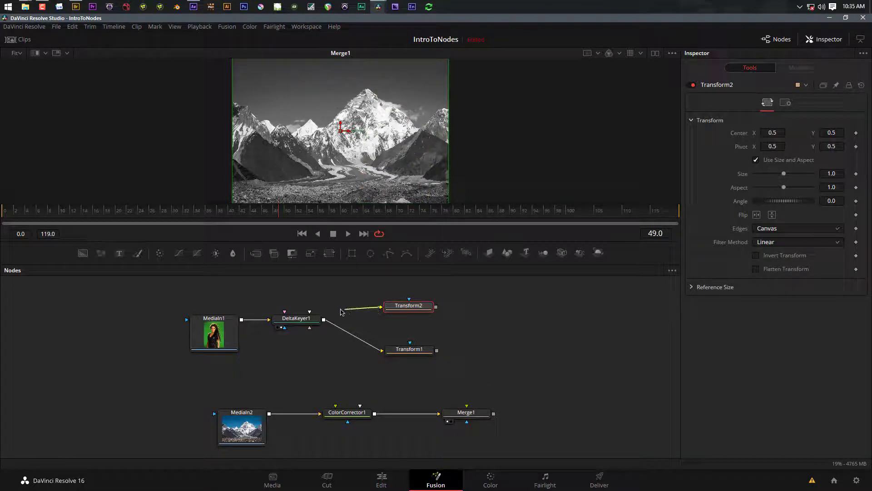
left_click_drag(342, 312, 323, 320)
left_click_drag(404, 314, 408, 309)
- View Transform2 and Transform1 alternately to compare the two branches coming from DeltaKeyer1
key("1")
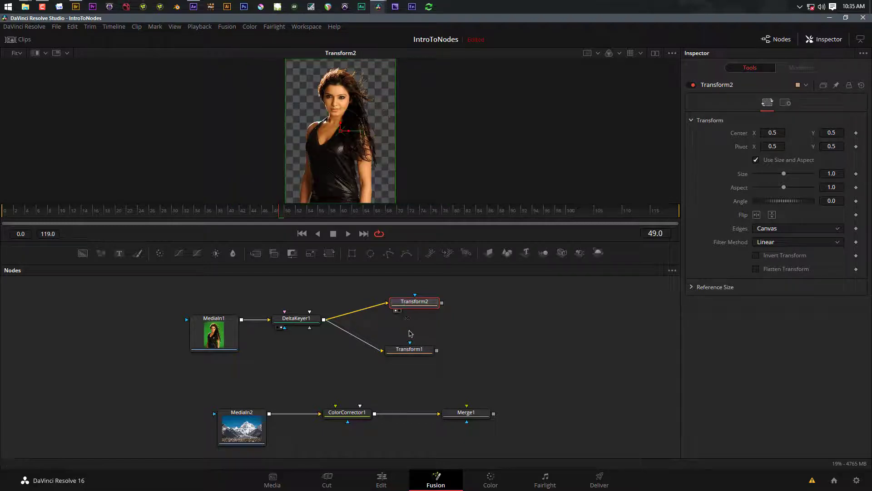
left_click(413, 350)
key("1")
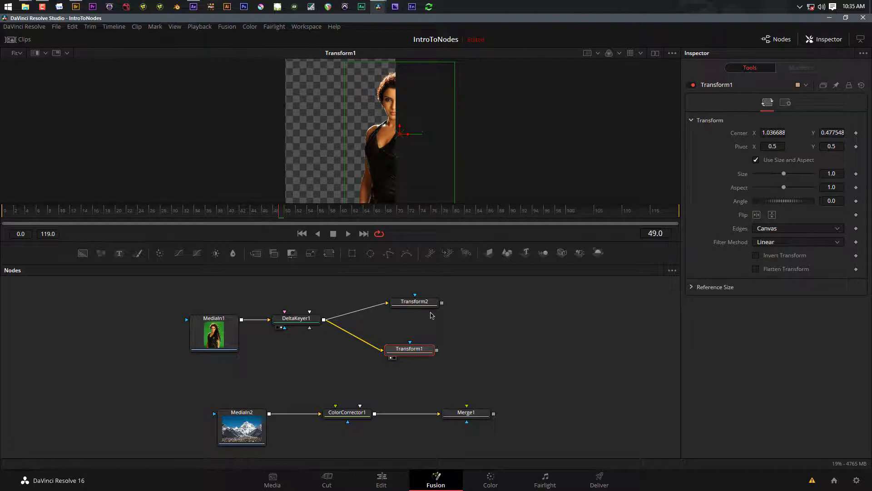
left_click(427, 304)
key("1")
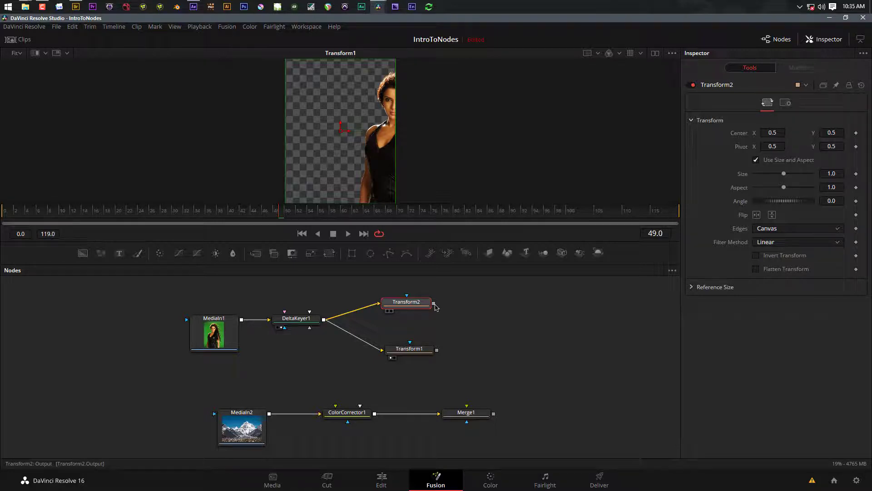
key("1")
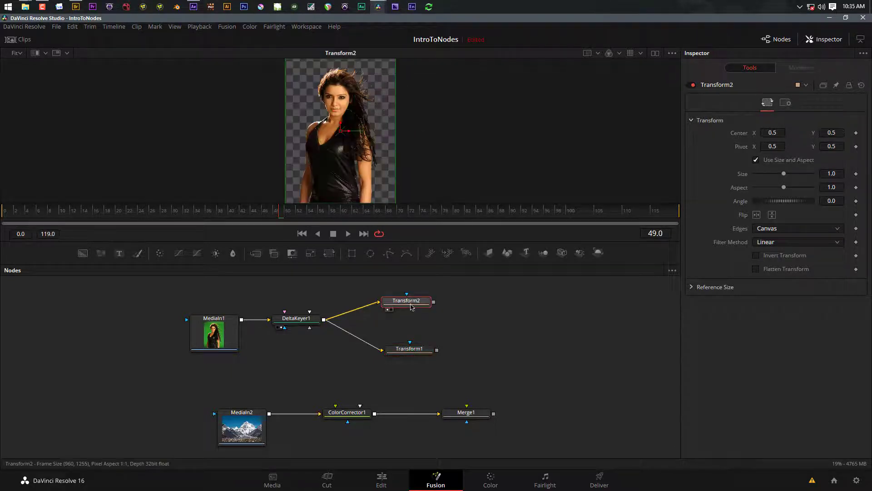
left_click(408, 349)
key("1")
- Merge Transform2 over Transform1 with a new Merge node, connect its output to Merge1's foreground, and view Merge1
left_click_drag(434, 302, 438, 352)
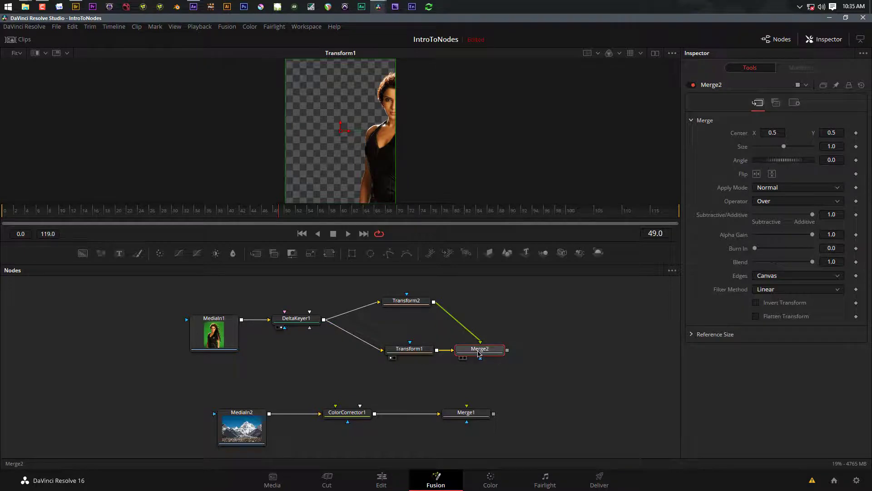
left_click_drag(507, 350, 550, 413)
key("1")
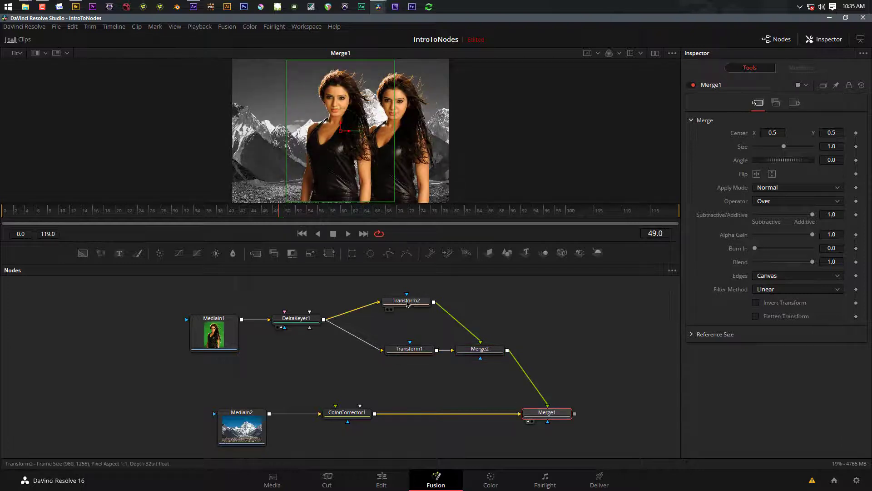
- Lower the second portrait with Transform2 to a Center of about X 0.54, Y 0.25, and flip it horizontally
left_click(407, 303)
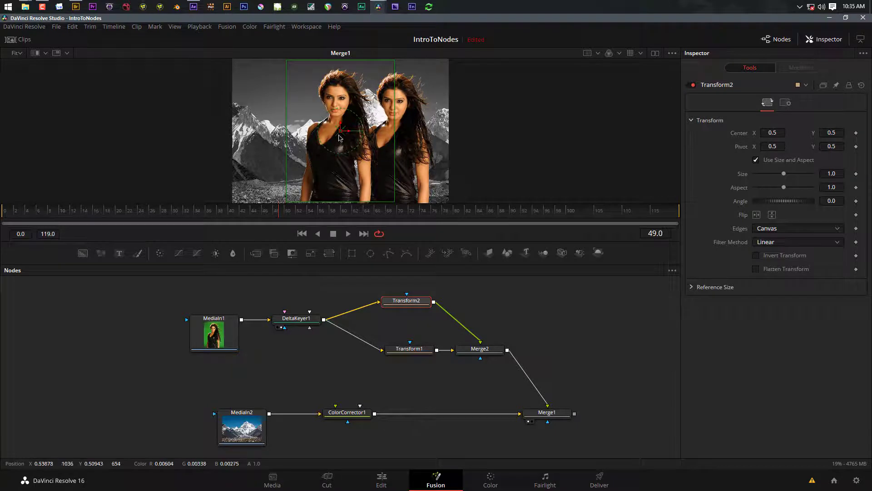
left_click_drag(340, 131, 341, 166)
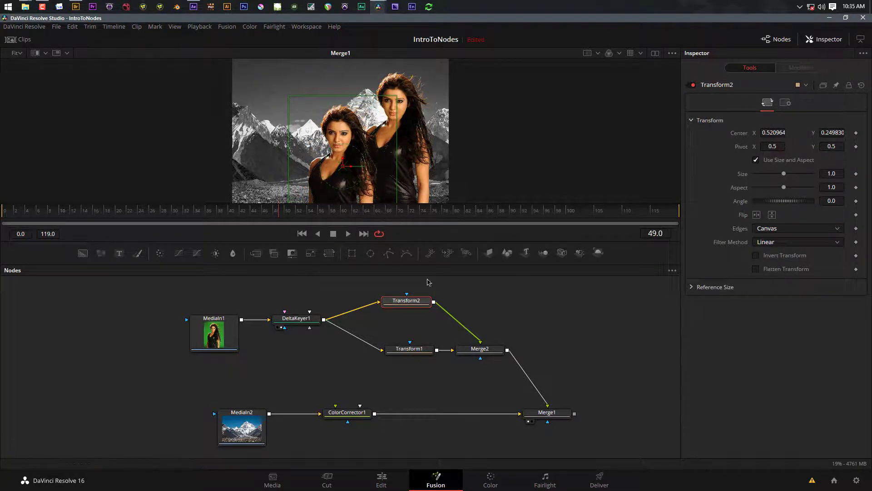
left_click(757, 215)
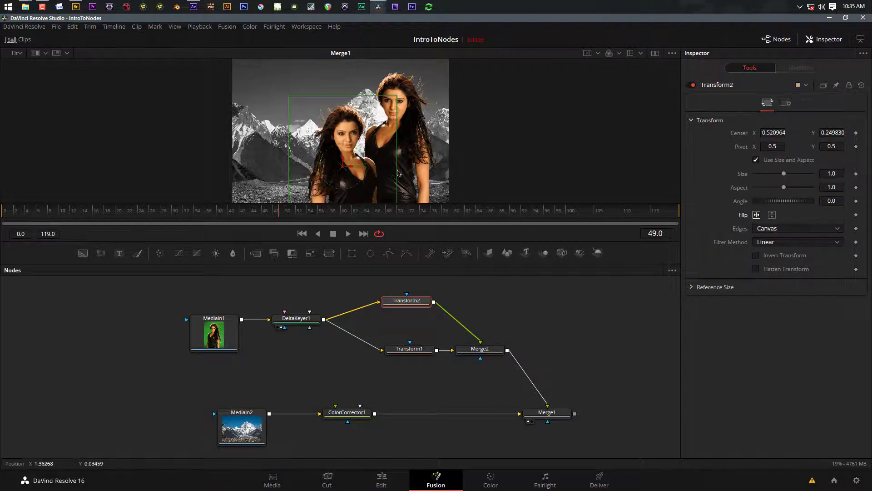
left_click_drag(343, 166, 343, 167)
left_click(518, 303)
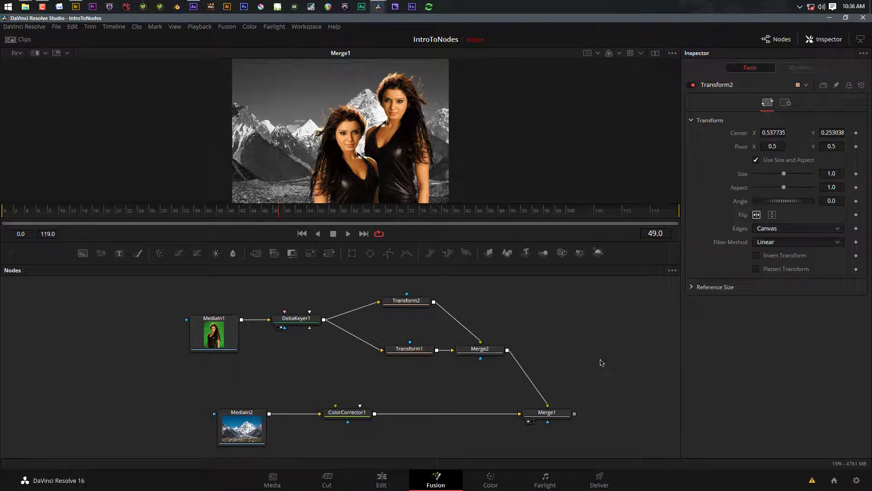
- Try the Screen and Color Burn apply modes on Merge1, restore Normal, and test the Blend amount, ending at 1.0
left_click(563, 412)
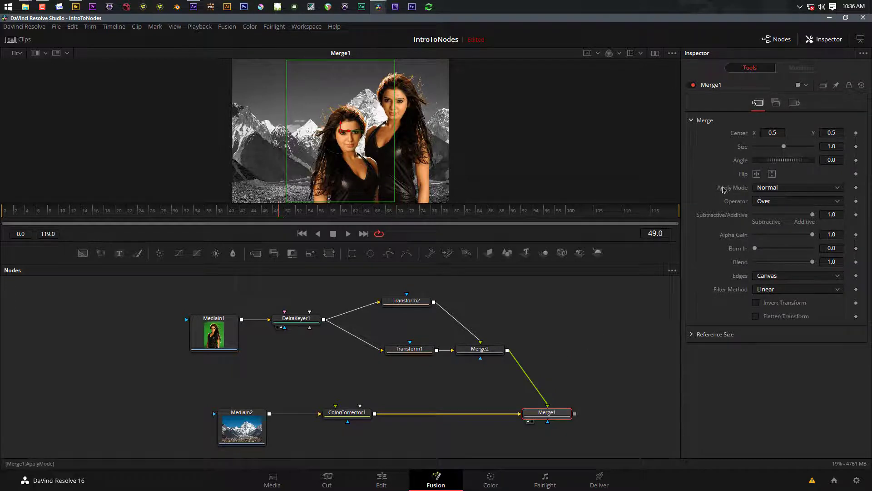
left_click(770, 187)
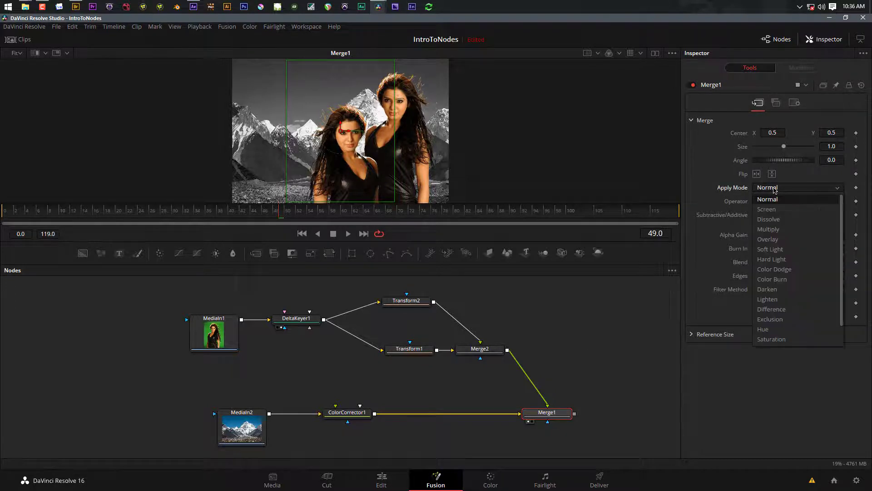
left_click(774, 210)
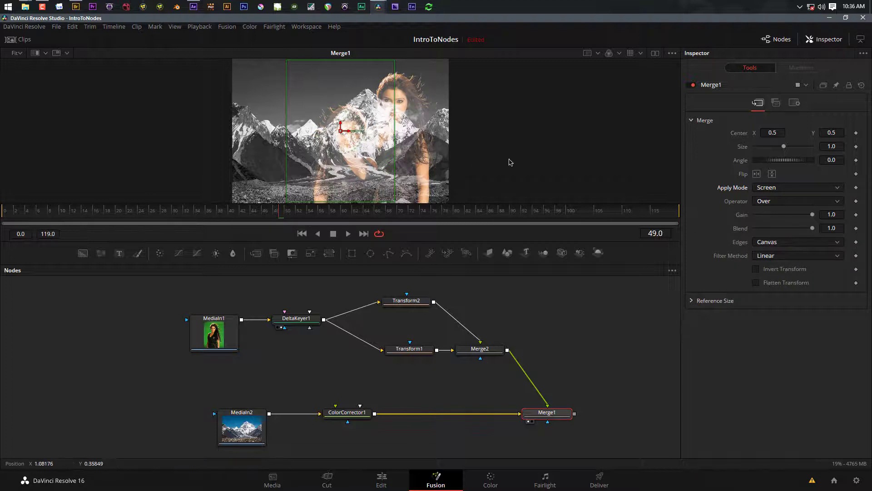
left_click(784, 192)
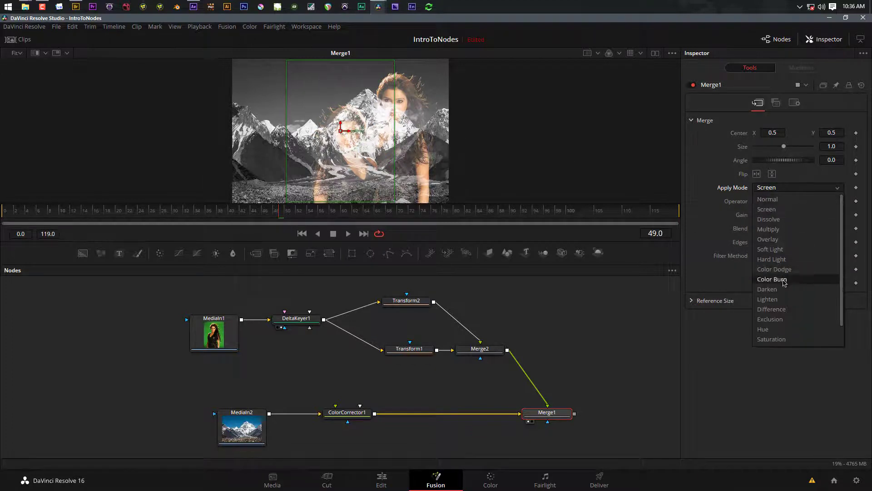
left_click(785, 278)
left_click(773, 188)
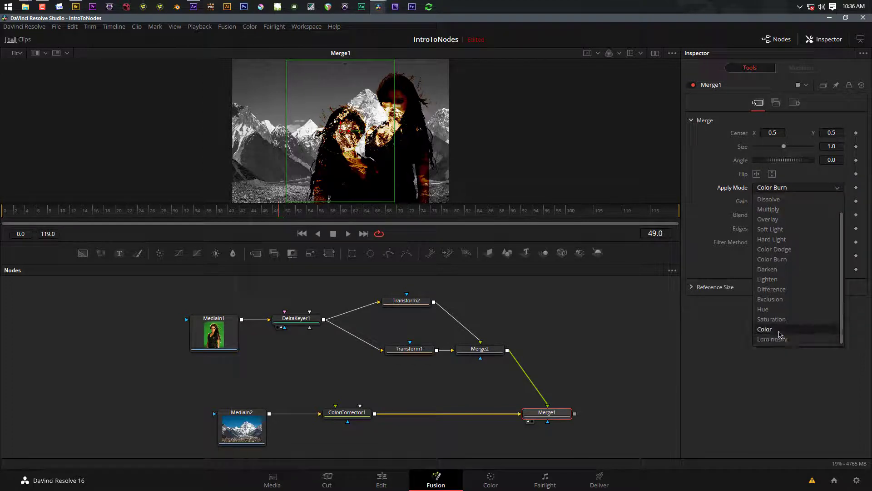
scroll(780, 334, "up", 2)
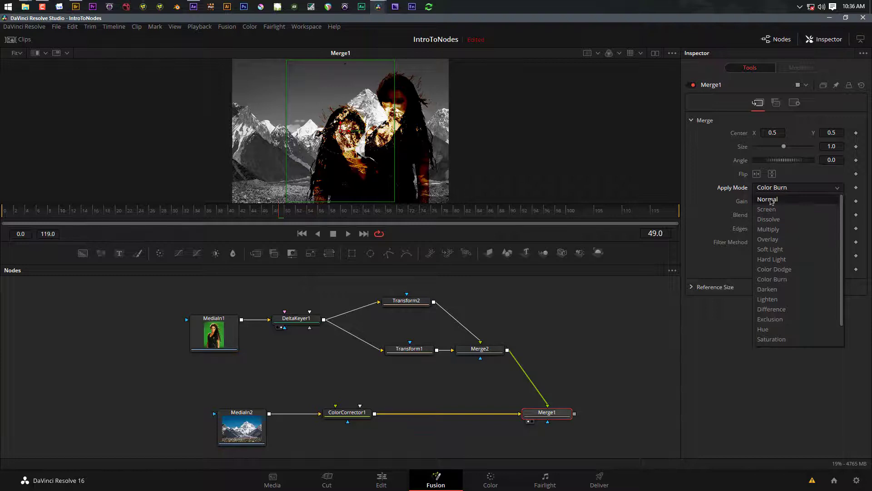
left_click(767, 199)
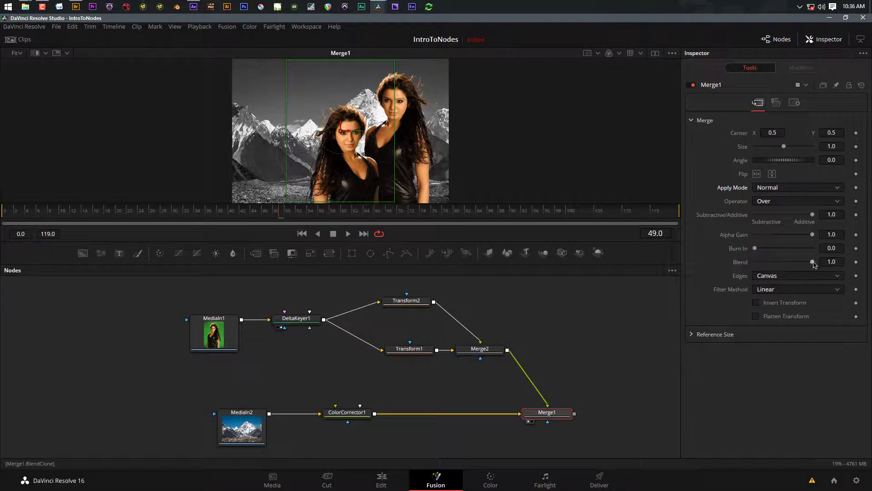
left_click_drag(814, 264, 832, 268)
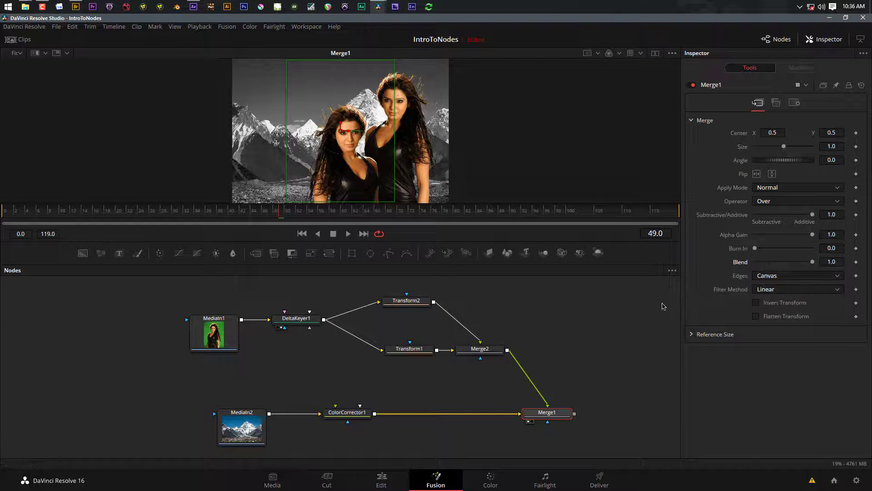
- Add a Text node in the empty area above Merge1 and show it in the viewer
left_click(583, 355)
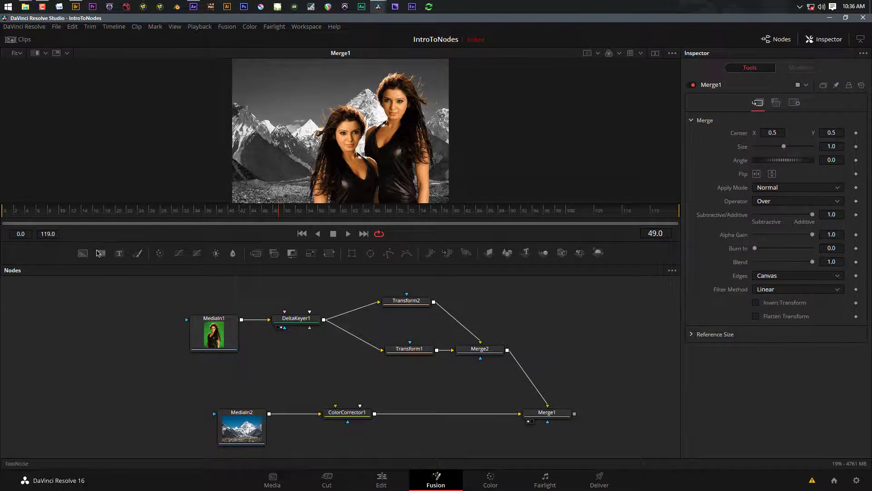
left_click(119, 253)
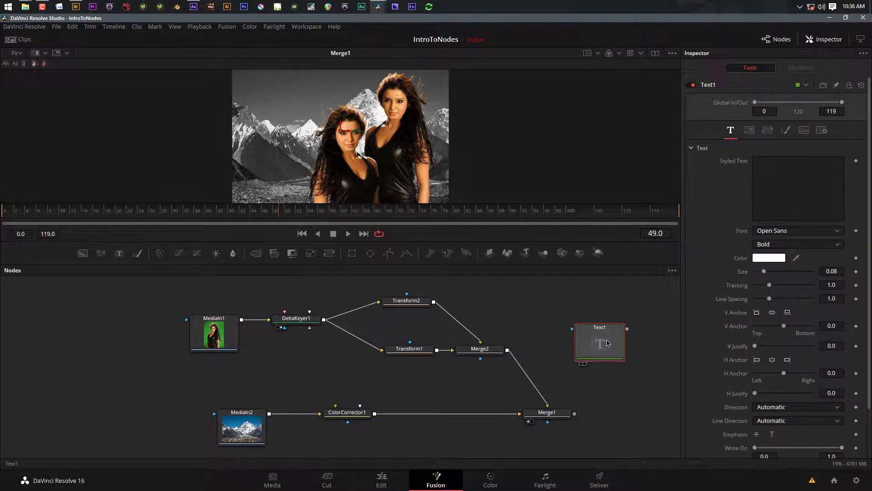
key("1")
- Enter "indie" and "rebel" on two separate lines as the styled text of Text1
left_click(774, 170)
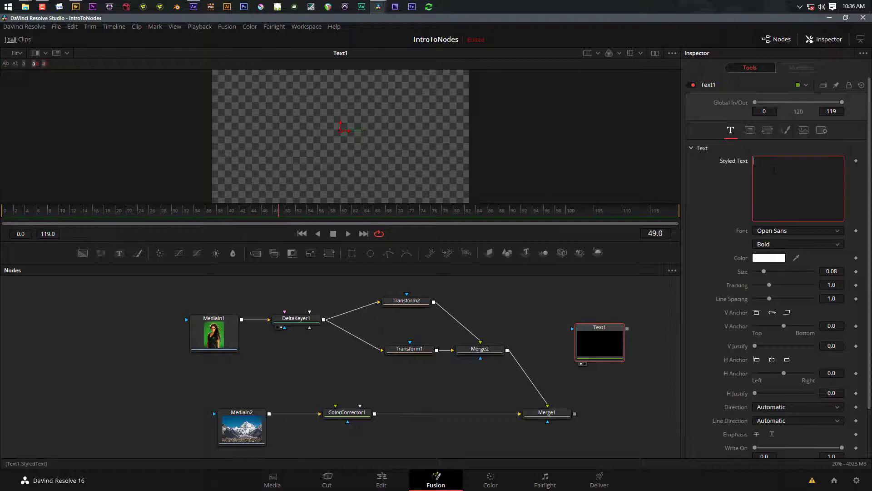
type("indie")
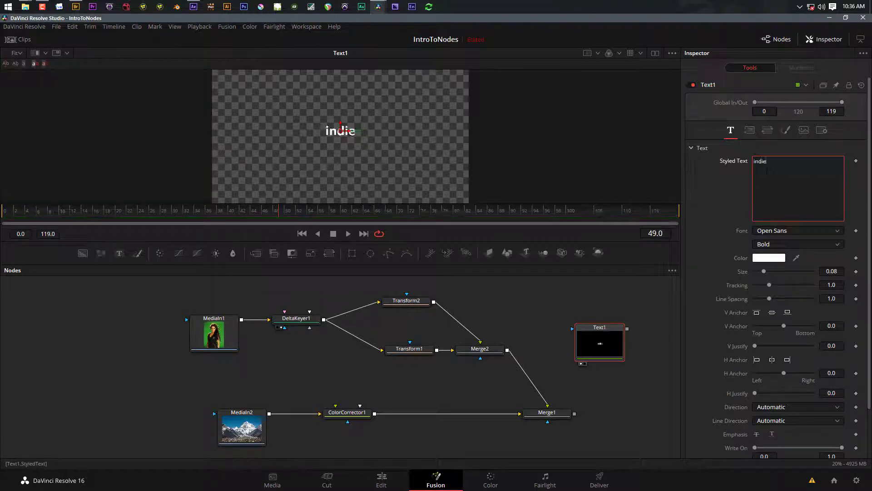
type("rebel")
key("BackSpace")
key("BackSpace")
key("BackSpace")
key("BackSpace")
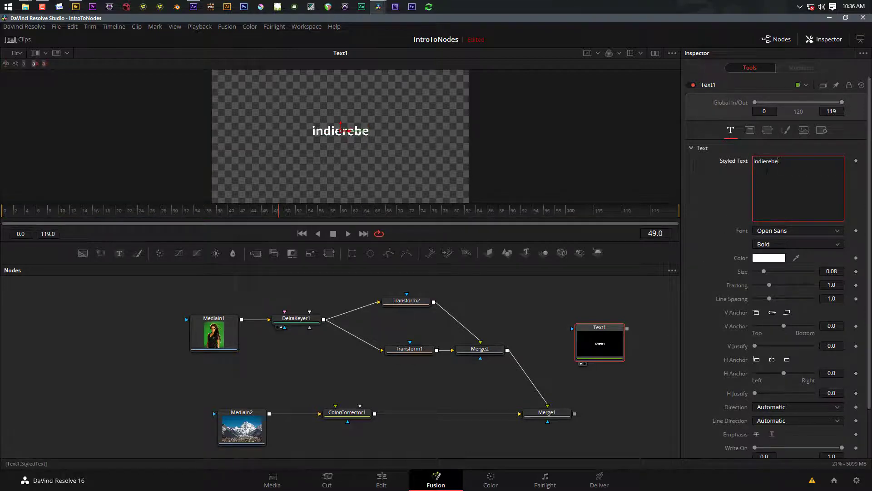
key("BackSpace")
key("Return")
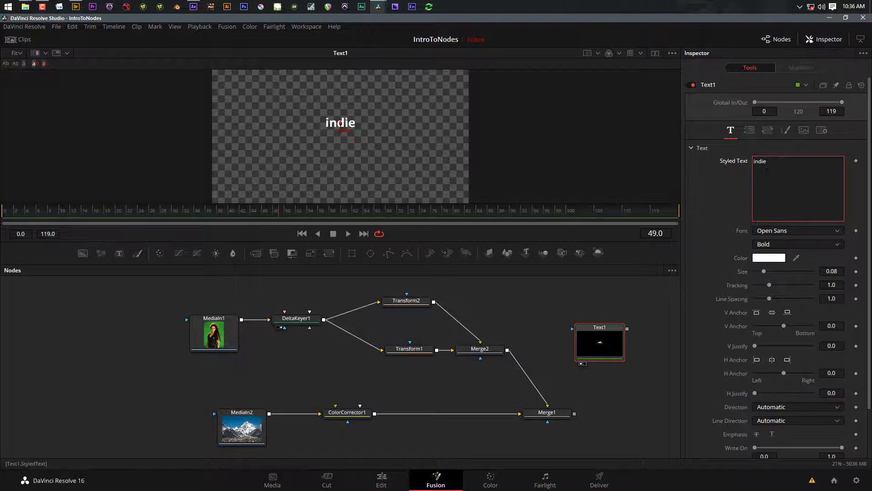
type("rebel")
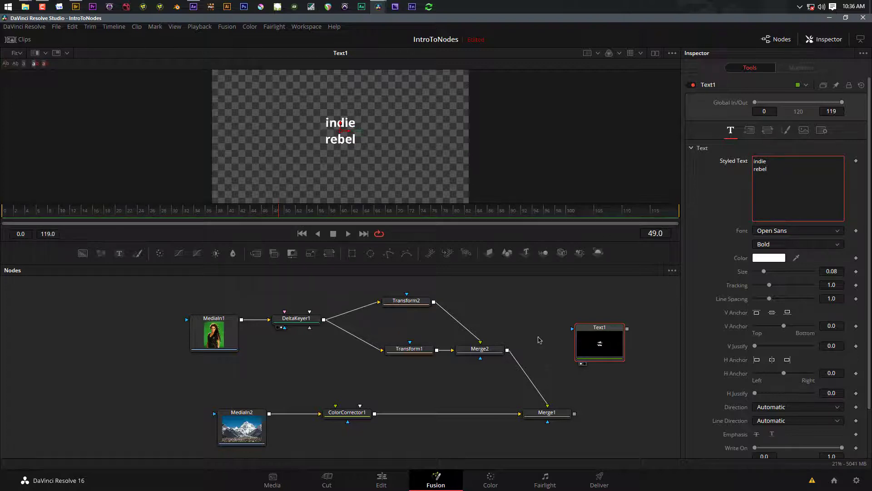
- Merge Text1 over Merge1's output with a new Merge node and view the merged result
left_click(603, 362)
left_click_drag(627, 328, 576, 414)
left_click(605, 422)
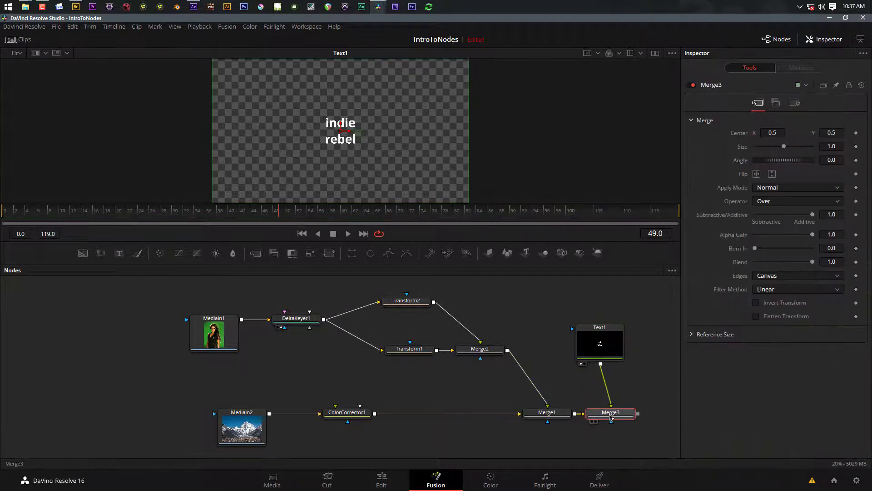
key("1")
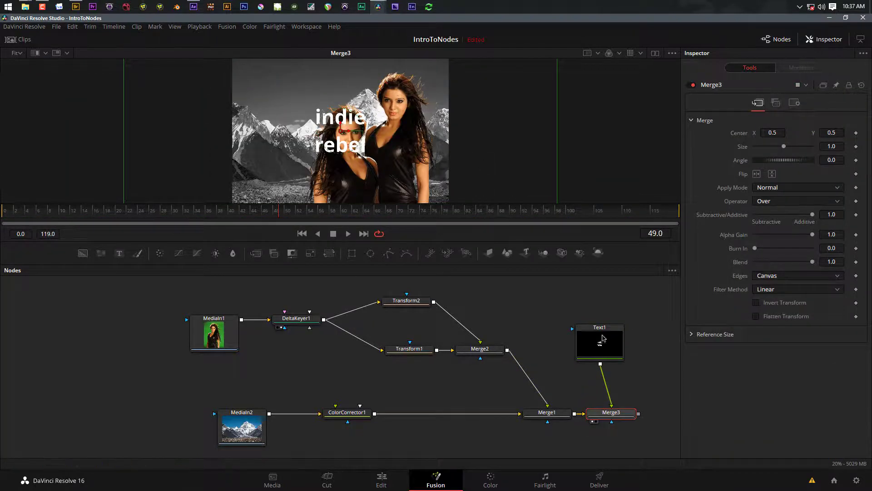
- Place Text1 directly above Merge3 and insert a Transform node between them
left_click_drag(604, 338, 612, 313)
left_click(613, 313)
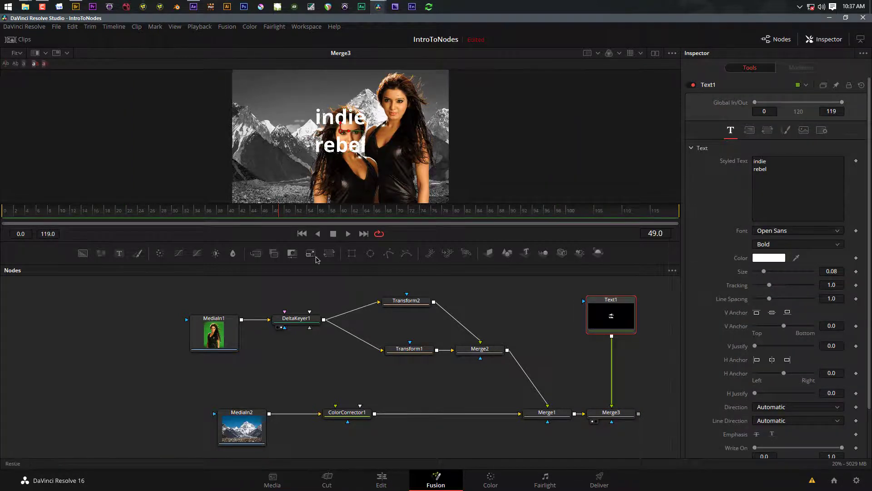
left_click(328, 255)
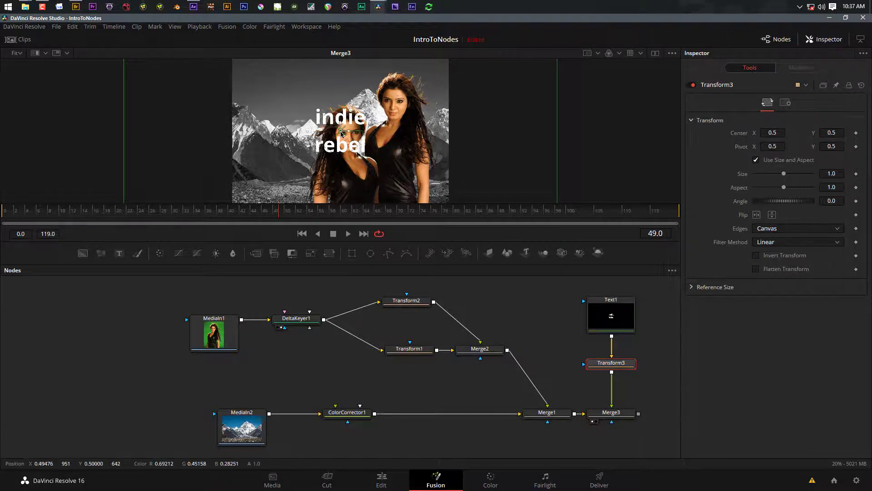
- Move the text to a Center of about X 0.366, Y 0.623 with Transform3 and scale it to Size 1.44
left_click_drag(341, 130, 278, 96)
left_click_drag(279, 97, 280, 99)
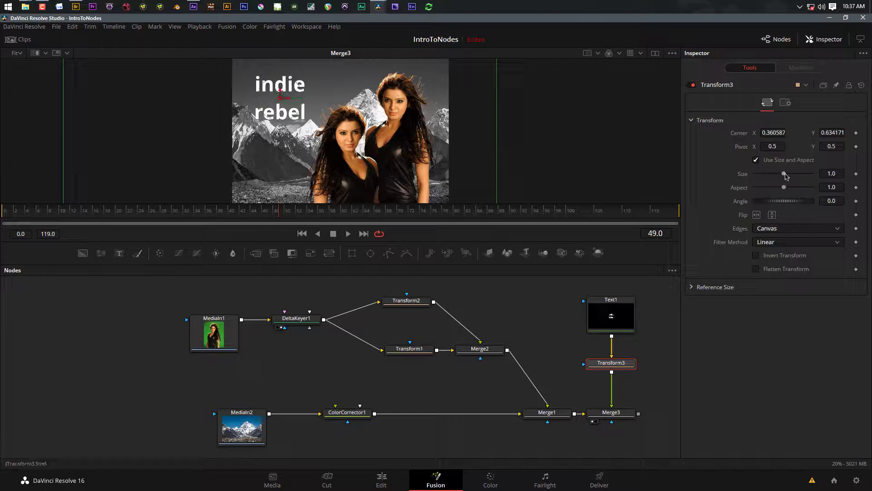
left_click_drag(786, 177, 788, 176)
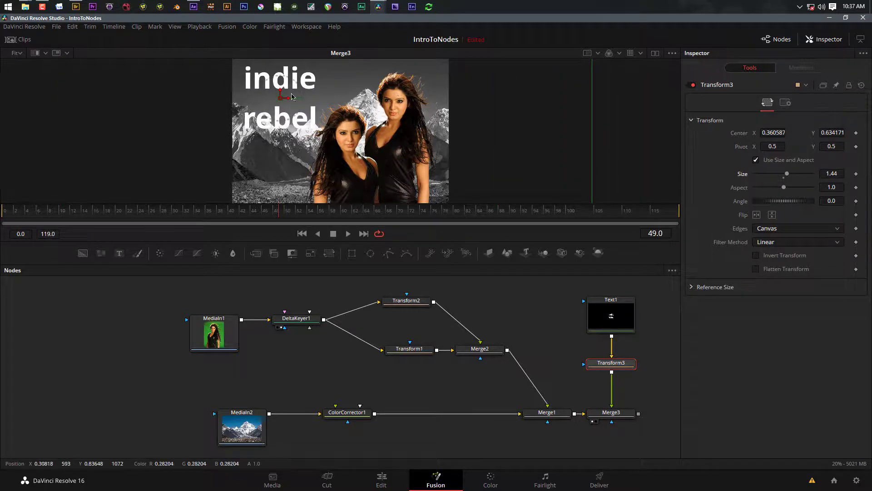
left_click_drag(280, 97, 283, 100)
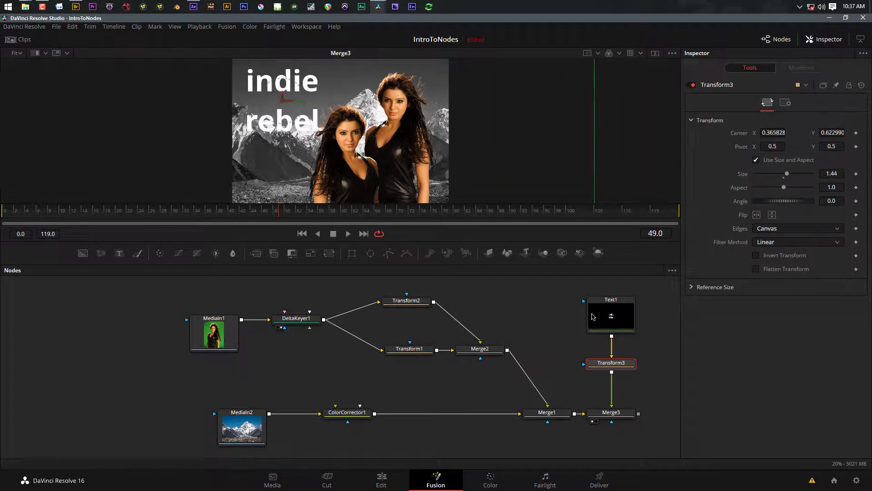
- Change Text1's shading appearance to a text outline and make its color black
left_click(593, 317)
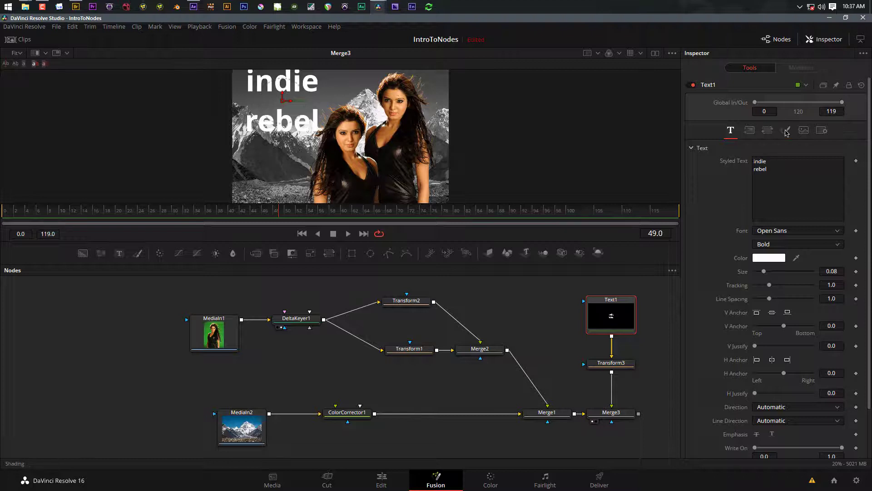
left_click(787, 132)
left_click(770, 218)
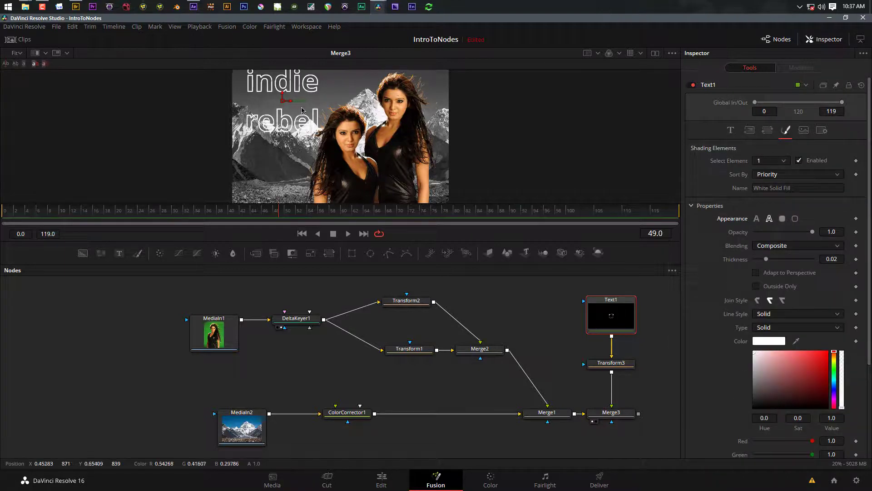
mouse_move(755, 359)
left_mouse_down()
mouse_move(745, 408)
mouse_move(713, 437)
mouse_move(742, 379)
mouse_move(724, 418)
left_mouse_up()
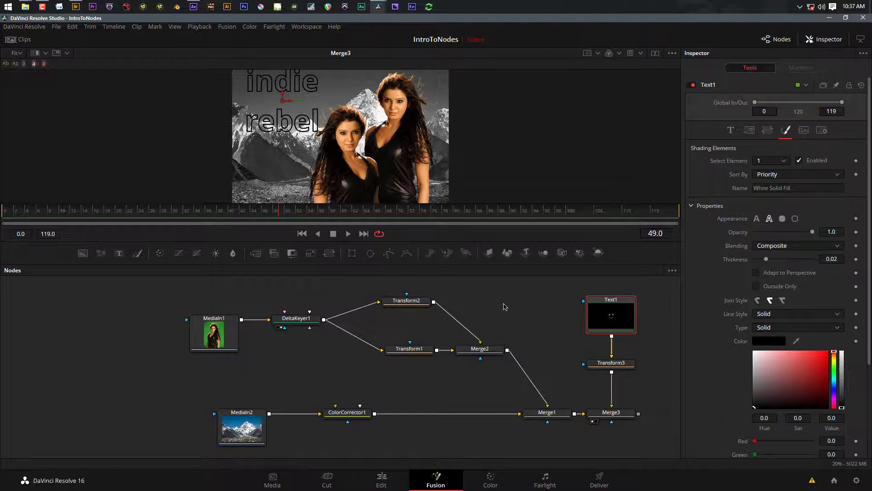
- Raise the text to a Center of about X 0.363, Y 0.651 with Transform3, and shift Merge1 slightly away from Merge3
left_click(605, 365)
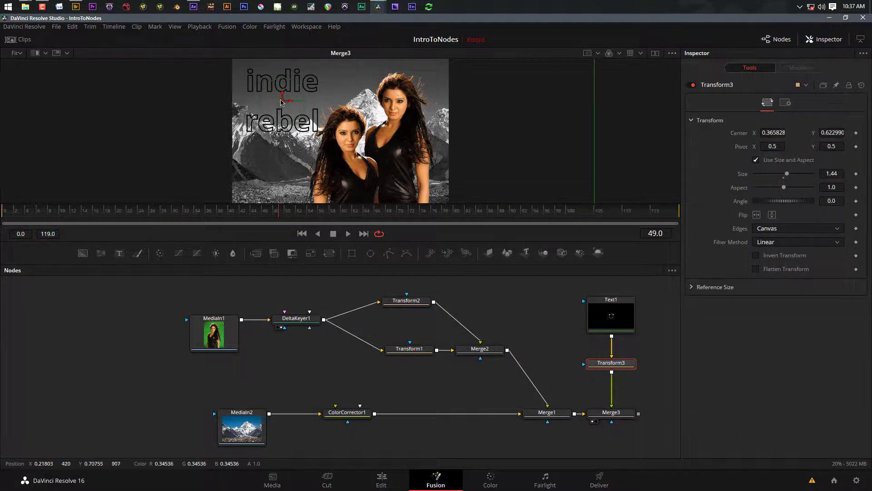
left_click_drag(282, 106, 280, 94)
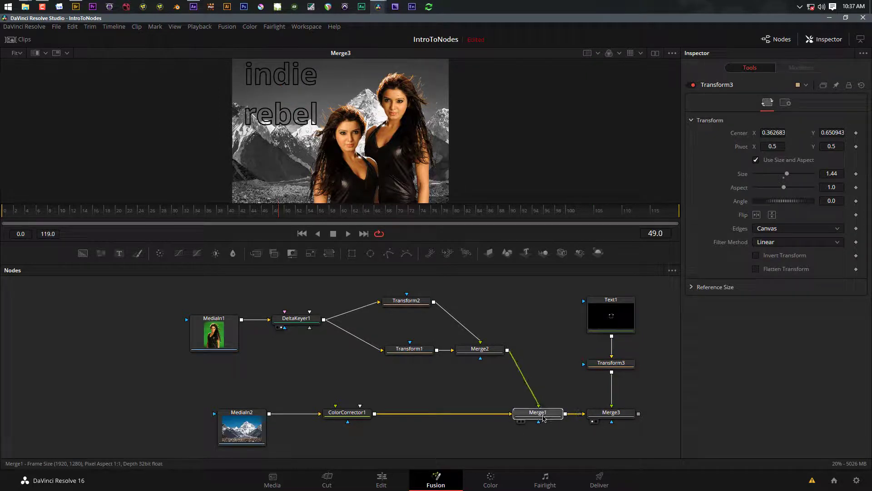
left_click(554, 417)
- Examine the complete node tree from the two media inputs and the text through to Merge3
scroll(436, 429, "down", 3)
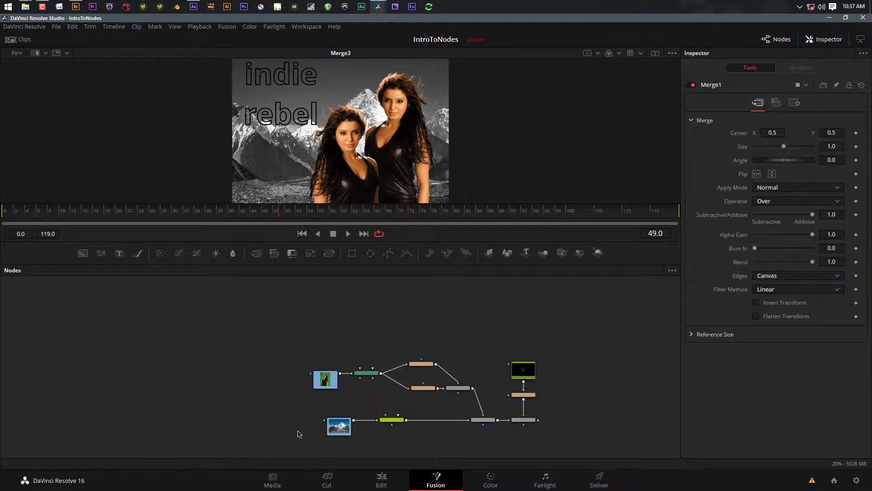
left_click_drag(559, 411, 499, 389)
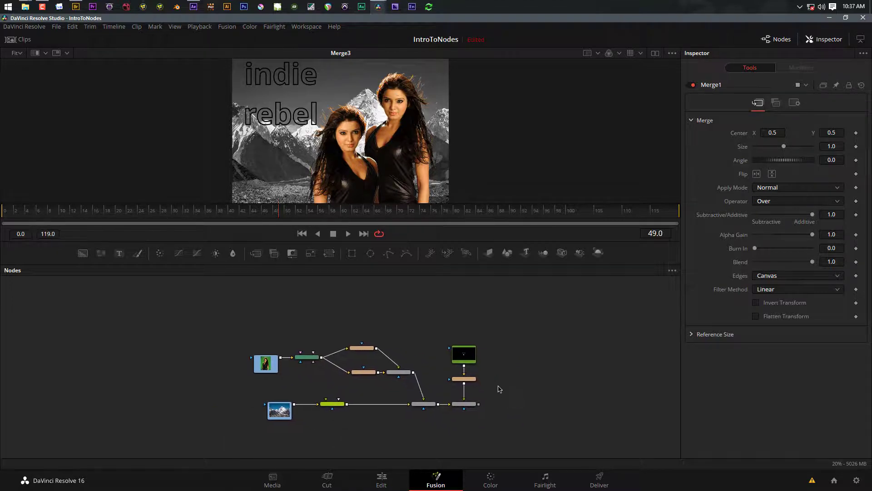
scroll(500, 389, "up", 2)
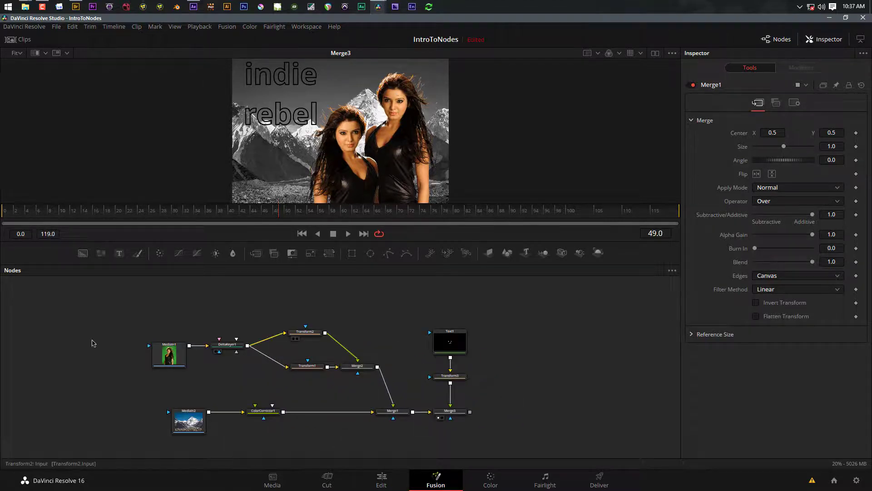
scroll(223, 331, "down", 2)
scroll(325, 348, "up", 2)
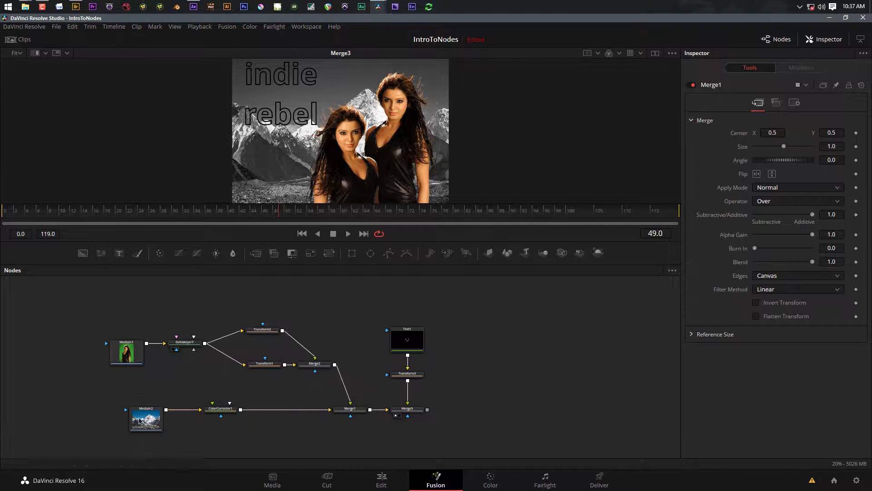
scroll(210, 414, "up", 2)
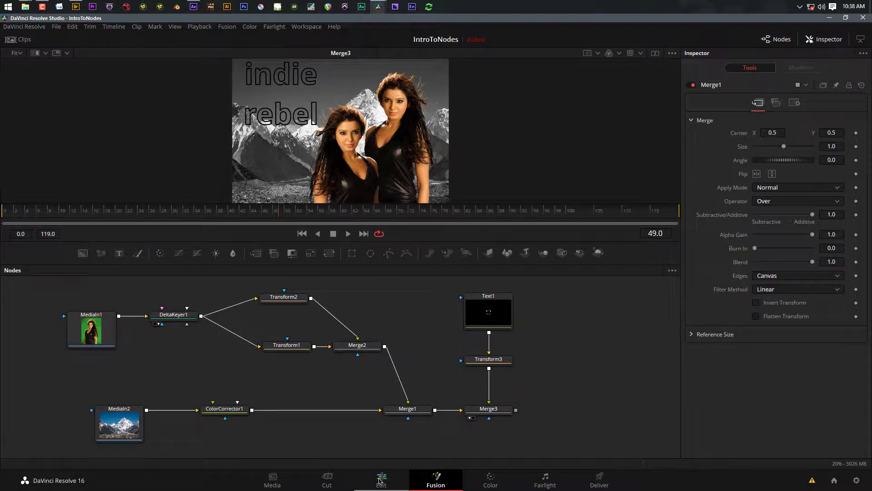
- Check the Fusion Composition clip at about 01:00:11:04 on the Edit page timeline and return to the Fusion page
left_click(383, 480)
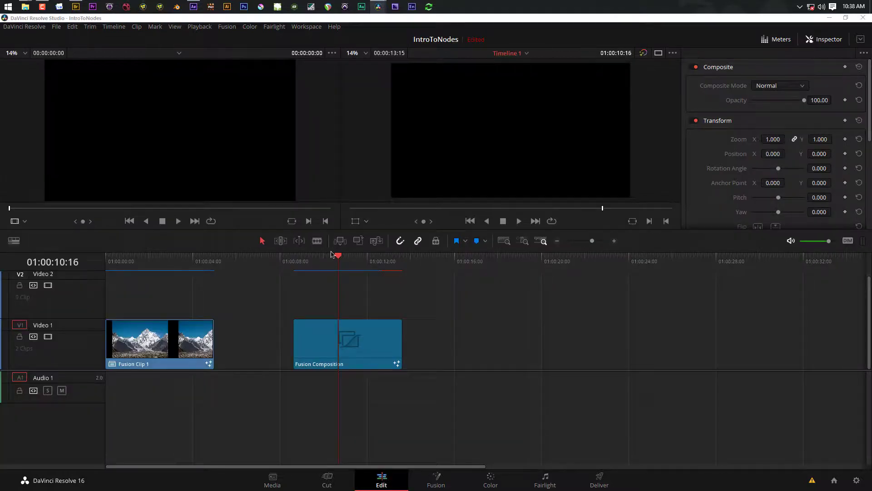
left_click_drag(330, 262, 355, 257)
left_click(382, 340)
left_click(436, 480)
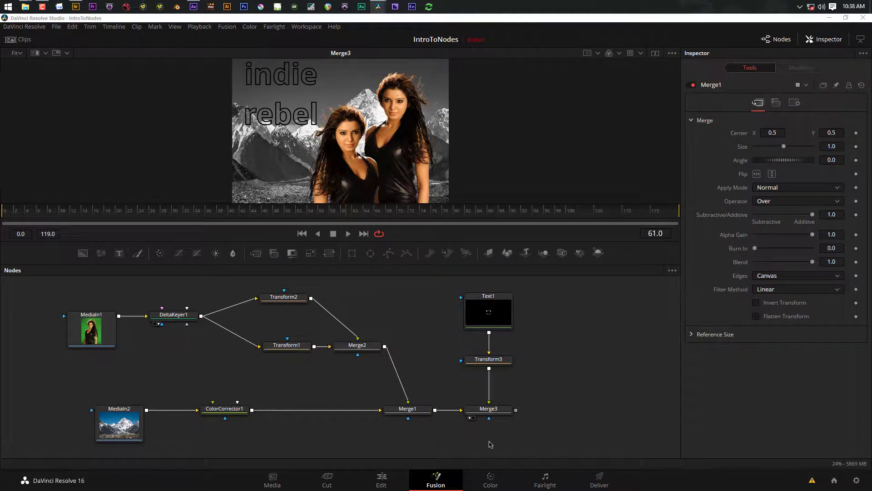
- Add a Media Out node after Merge3 and place it in line at the end of the node chain
left_click(492, 410)
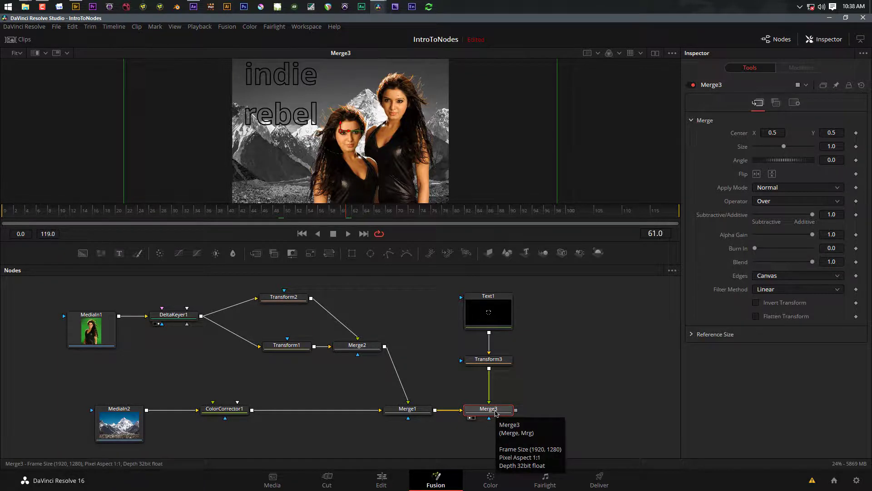
key("shift+space")
type("medi")
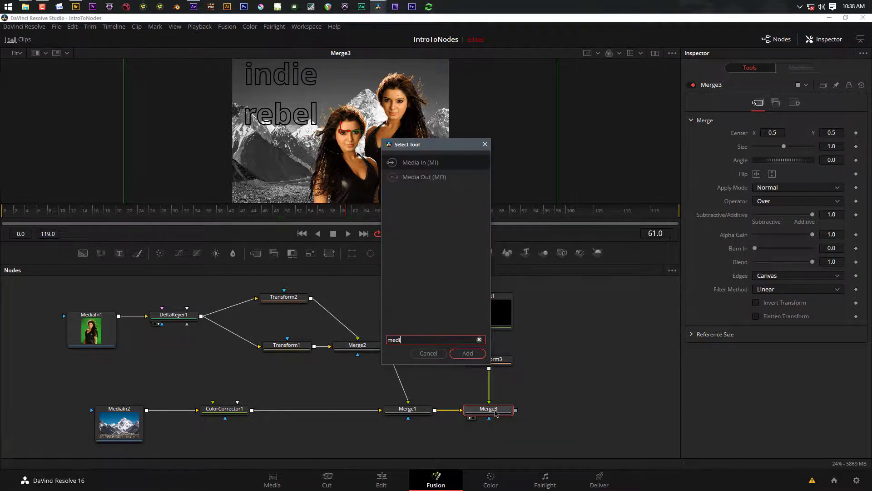
type("a o")
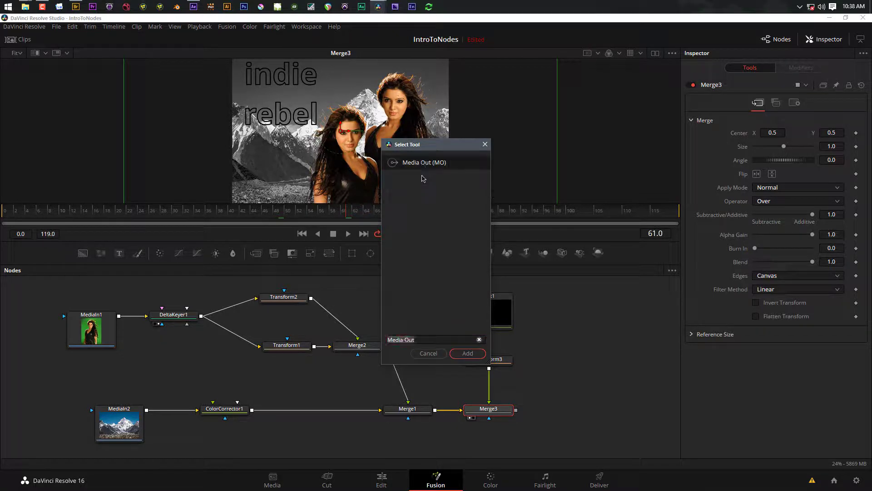
left_click(468, 354)
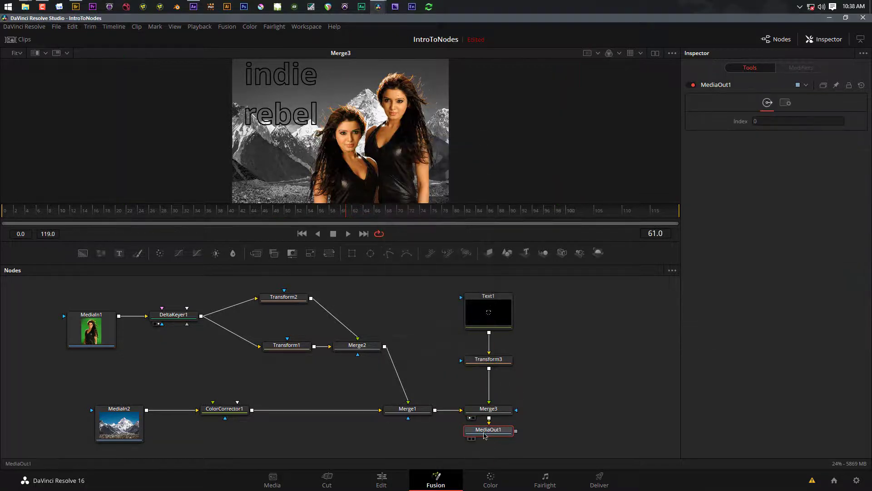
left_click_drag(490, 430, 626, 410)
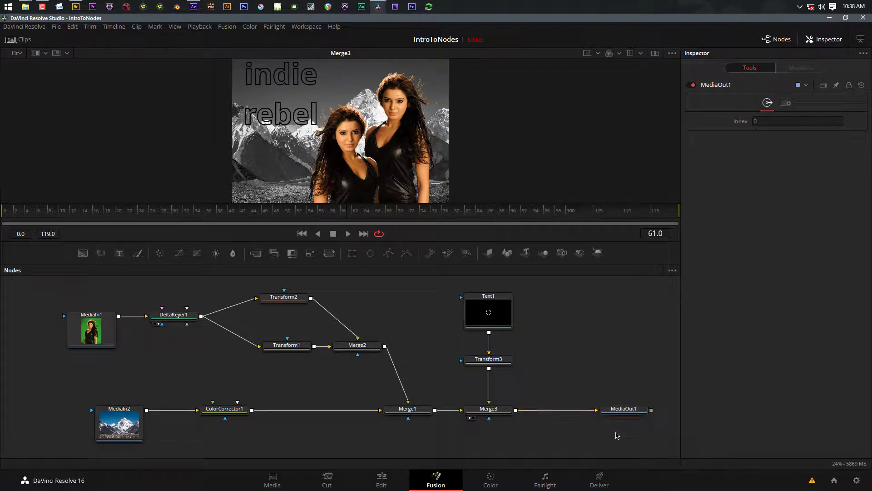
- Check the composite's output in the Edit page timeline at about 01:00:11:03 and go back to the Fusion page
left_click(382, 480)
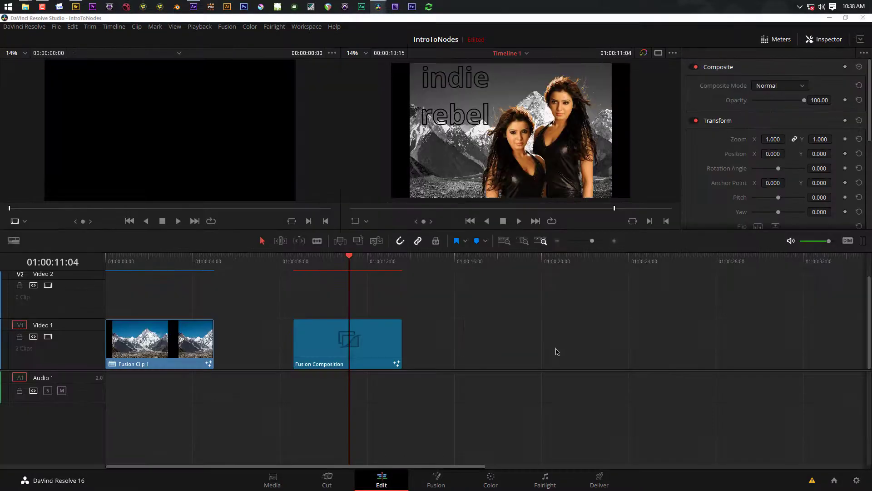
mouse_move(342, 266)
left_mouse_down()
mouse_move(321, 266)
mouse_move(348, 266)
left_mouse_up()
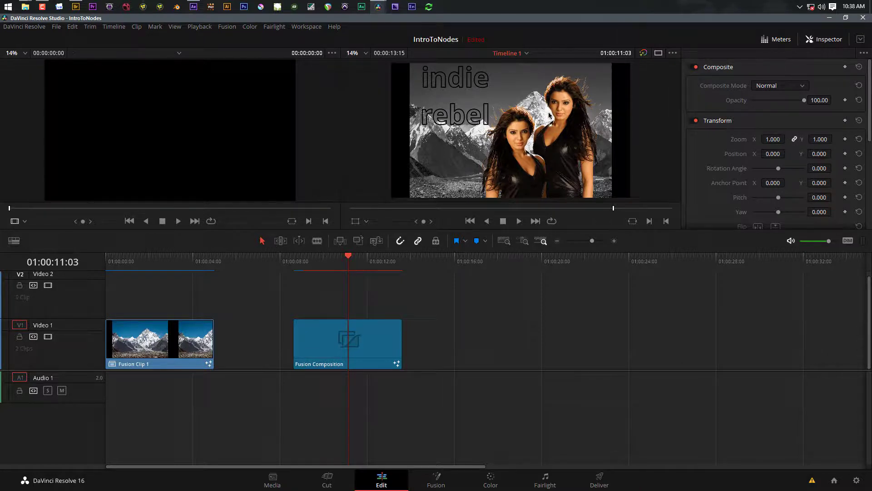
left_click(439, 485)
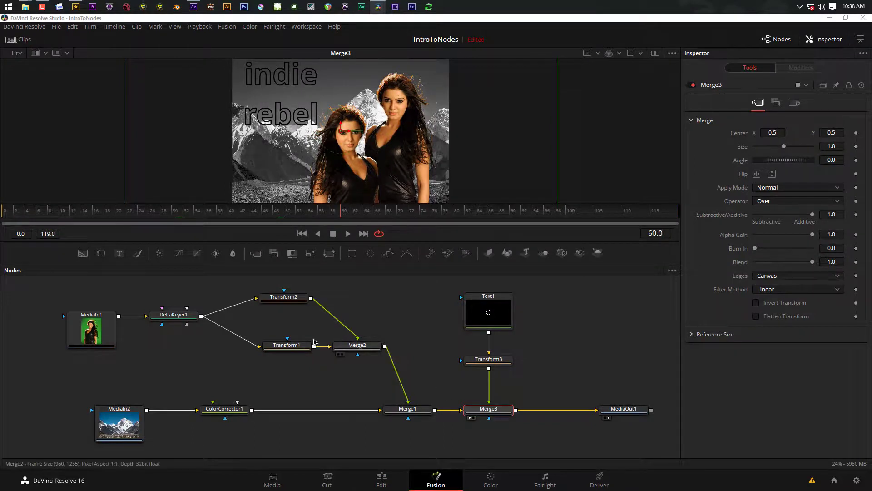
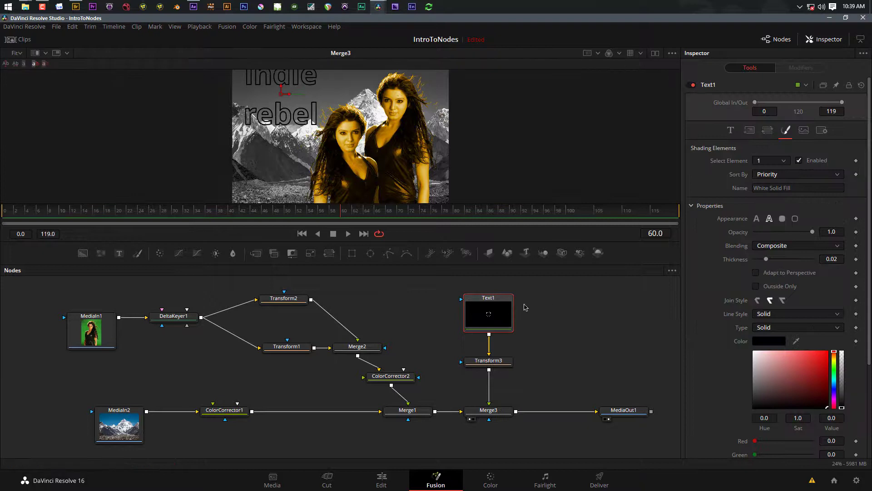
- Replace the Text1 node's styled text with INDIE and REBEL in capitals on two lines
left_click(732, 131)
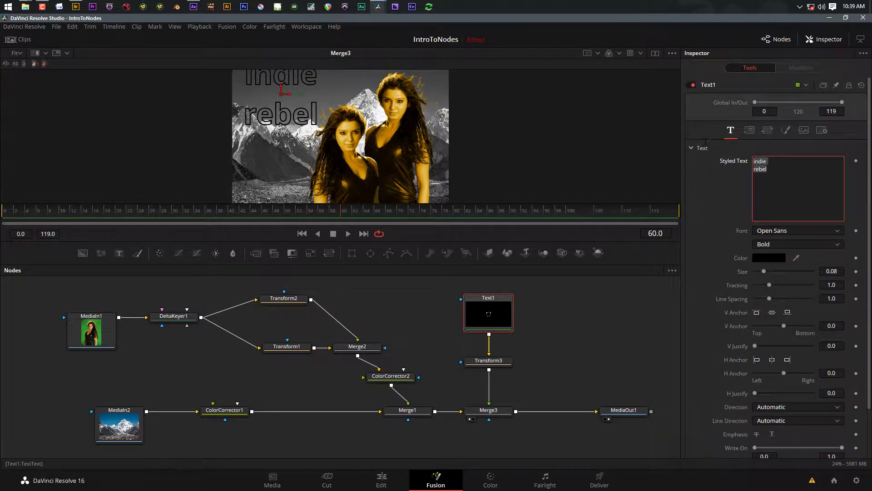
key("ctrl+a")
type("INDIEREBE")
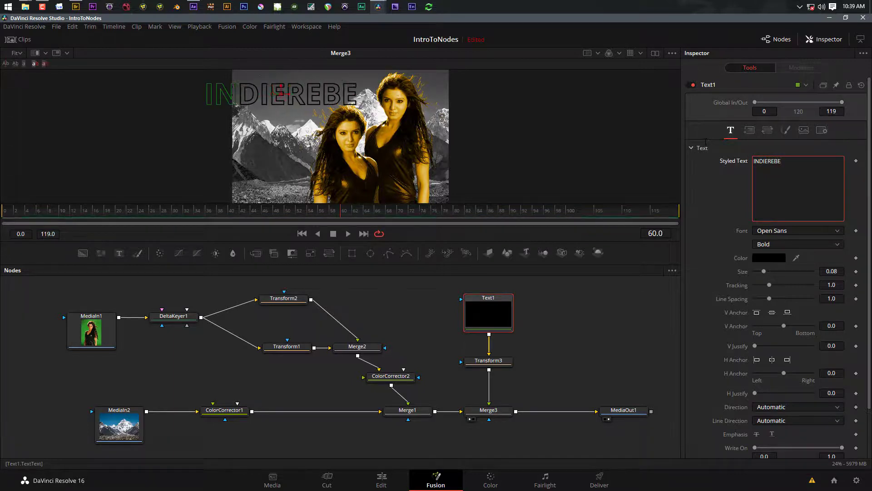
key("BackSpace")
key("BackSpace")
key("BackSpace")
key("BackSpace")
key("Return")
type("REBEL")
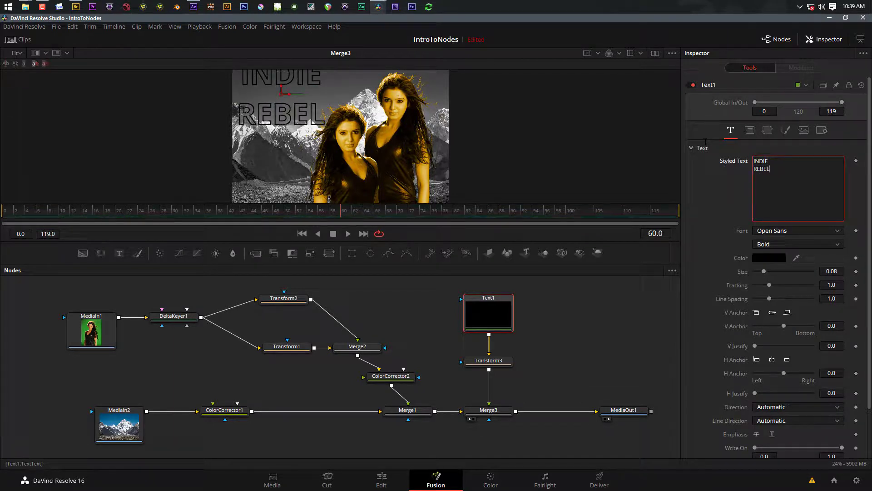
- Move the text slightly lower with Transform3, to a Center Y of about 0.643, and check the result on the Edit page timeline
left_click(488, 360)
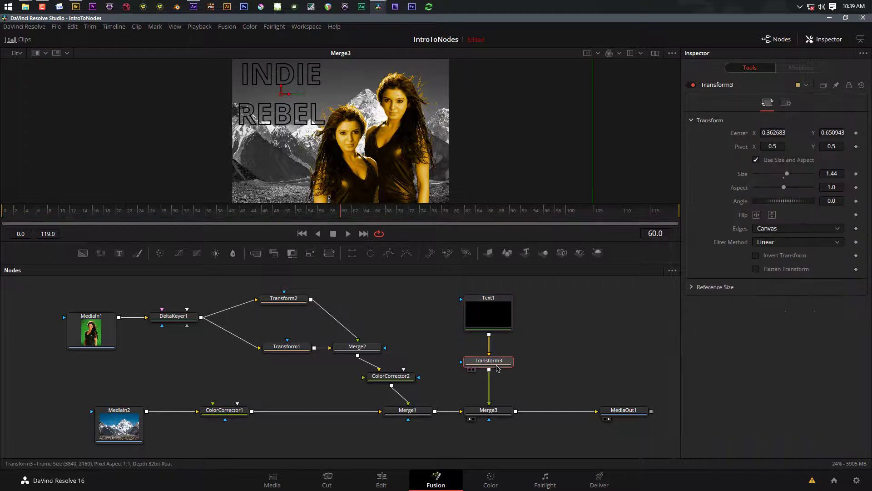
key("Down")
key("Down")
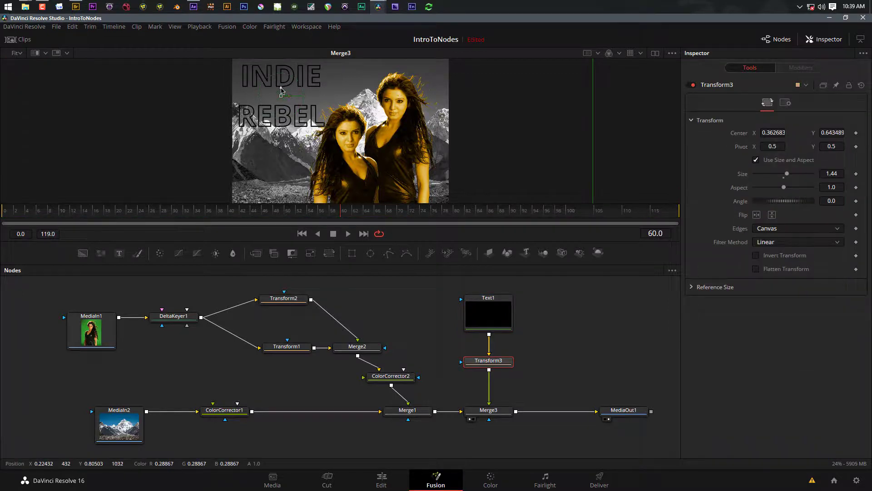
left_click(432, 317)
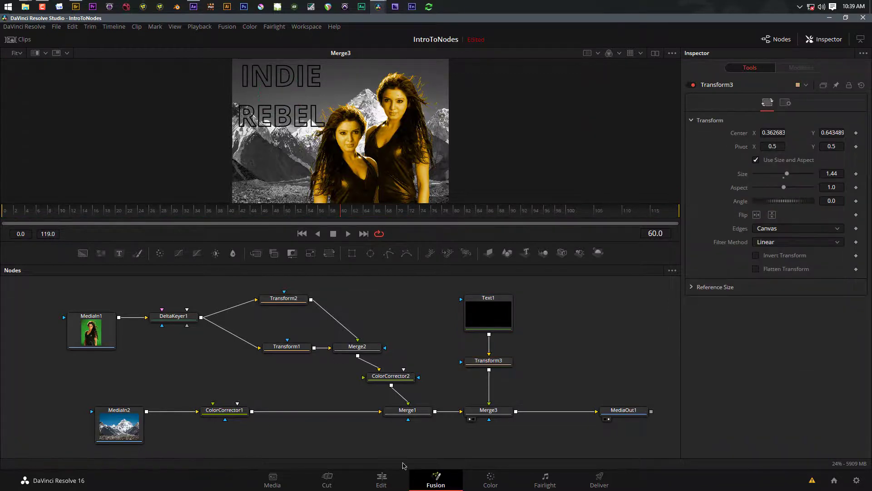
left_click(381, 480)
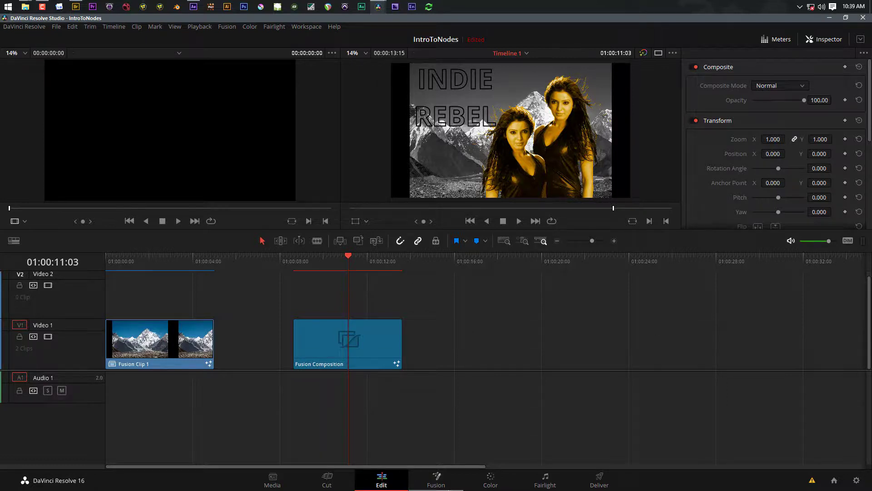
left_click(437, 481)
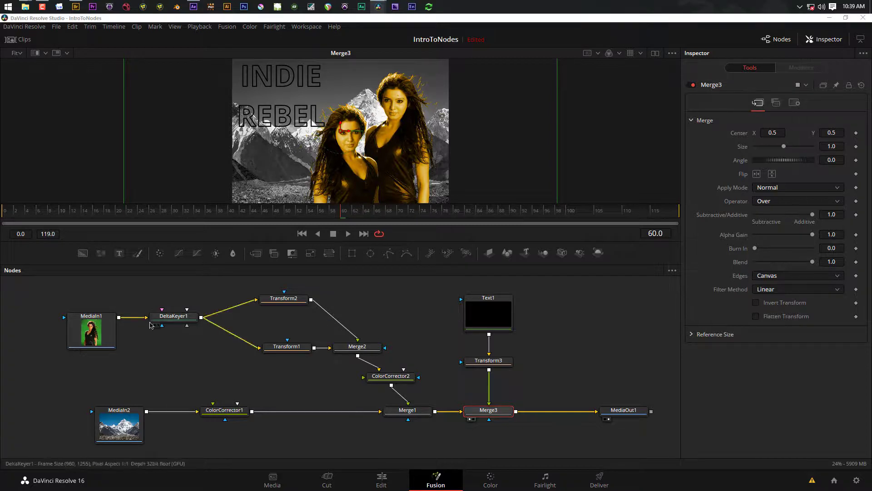
- View the outputs of MediaIn1, DeltaKeyer1, Transform2 and Transform1 one after another in the viewer
left_click(91, 332)
key("1")
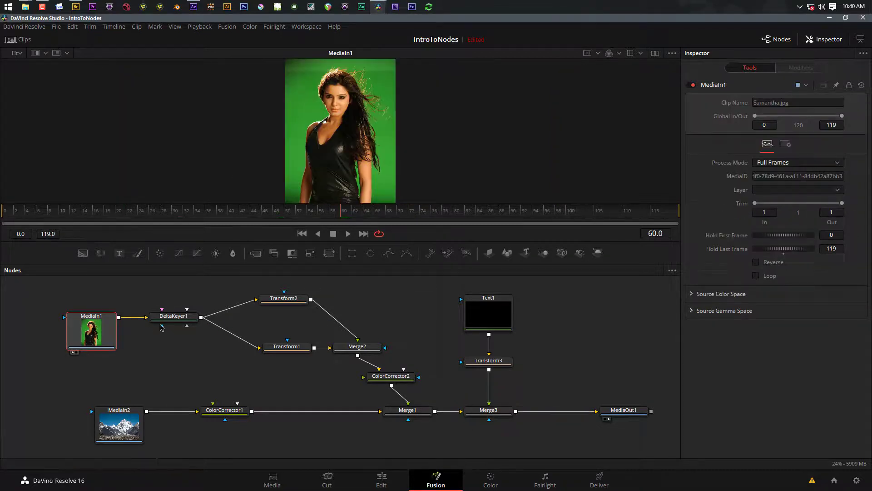
left_click(172, 318)
key("1")
left_click(276, 302)
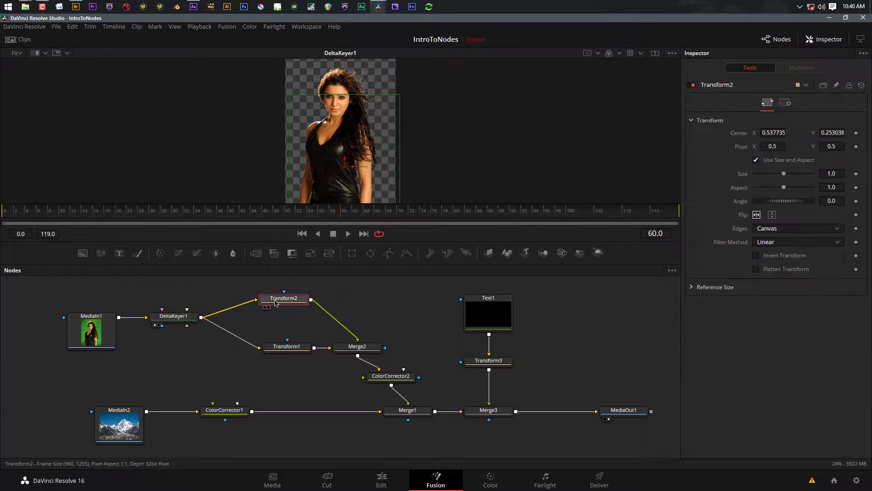
key("1")
left_click(287, 349)
key("1")
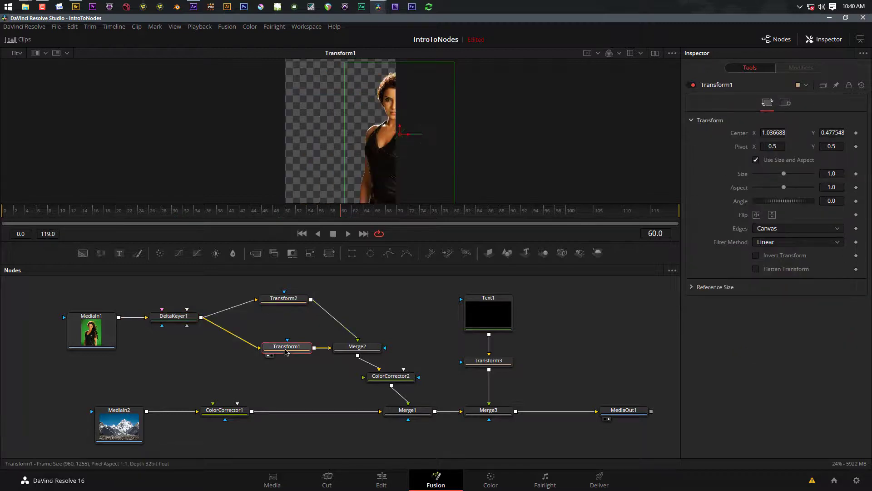
- View the outputs of Merge2, ColorCorrector2, Merge1 and Merge3 in order in the viewer
left_click(371, 353)
key("1")
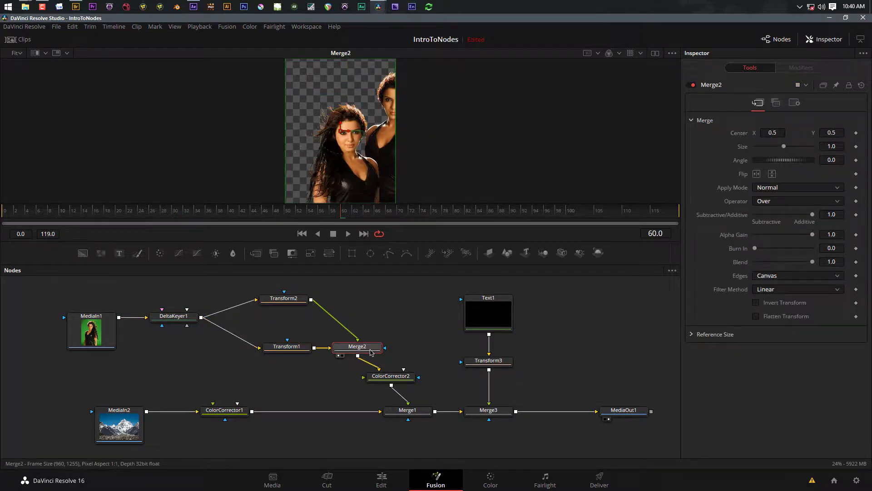
left_click(396, 381)
key("1")
left_click(406, 411)
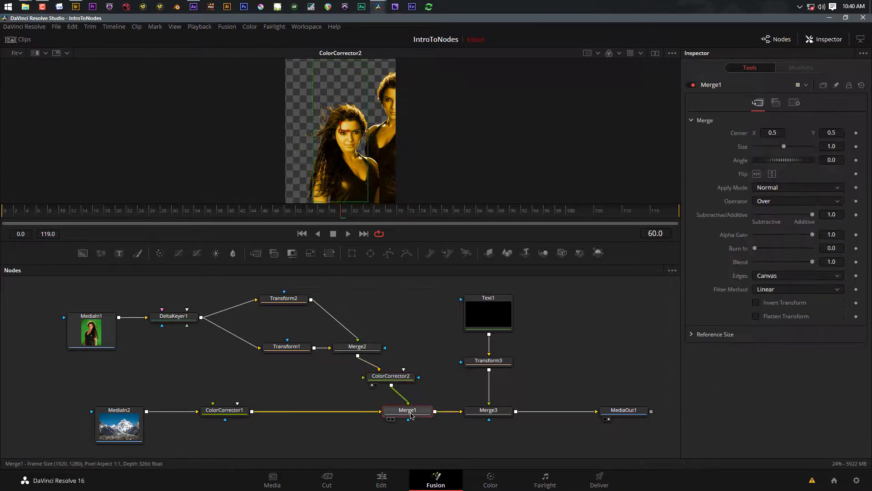
key("1")
left_click(478, 411)
key("1")
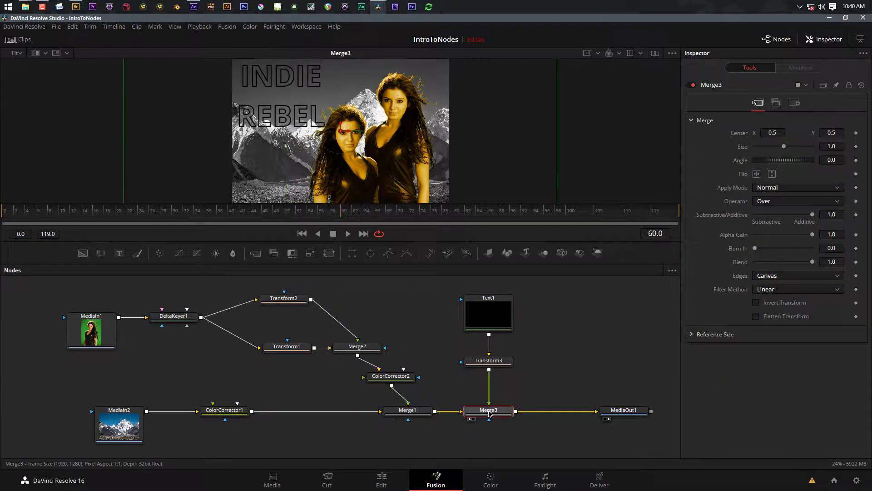
left_click(432, 354)
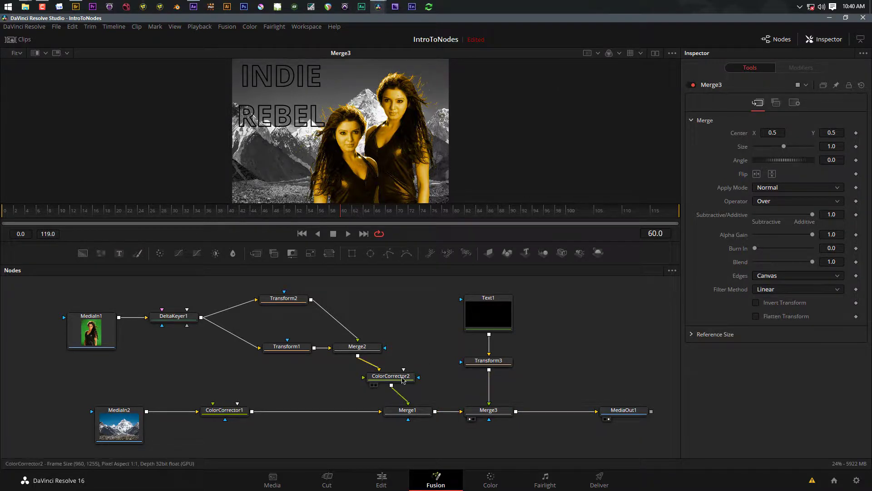
- Reposition the ColorCorrector2 node so it sits directly above Merge1 in the node tree
left_click_drag(402, 380, 374, 368)
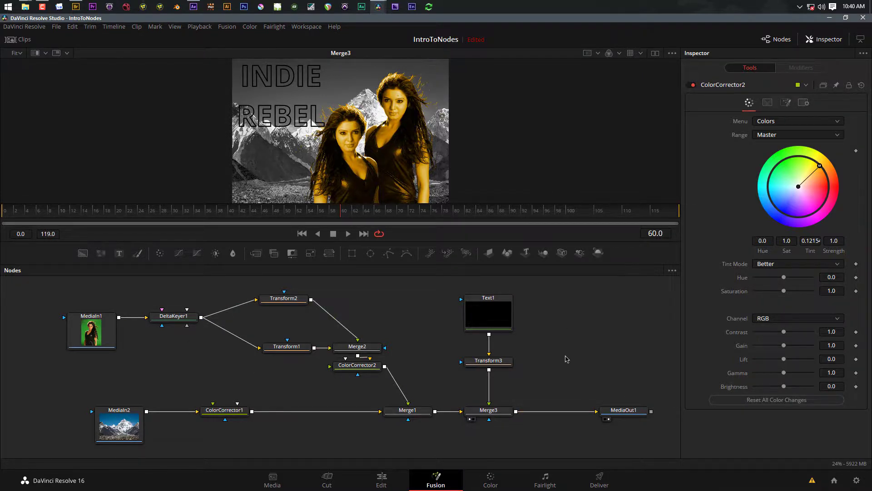
left_click_drag(366, 370, 413, 373)
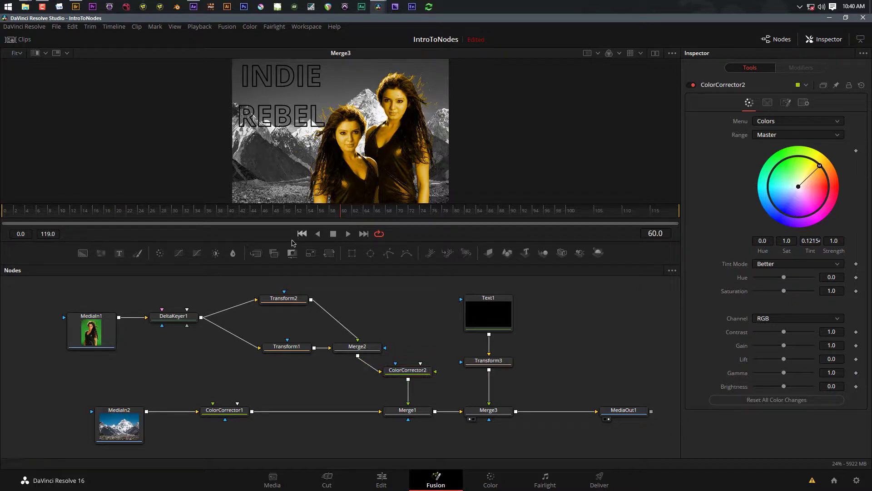
- Connect a Polygon mask node to Merge1's mask input and draw a closed shape around part of the two portraits
left_click(389, 253)
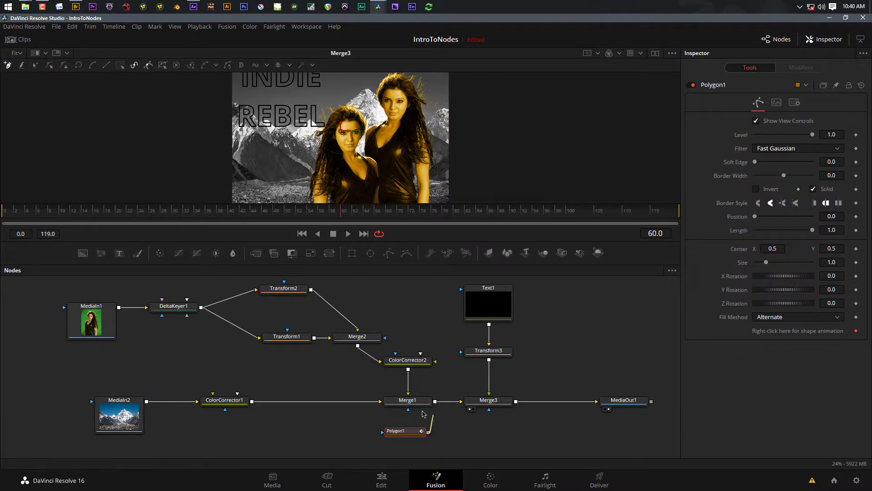
left_click_drag(429, 433, 411, 439)
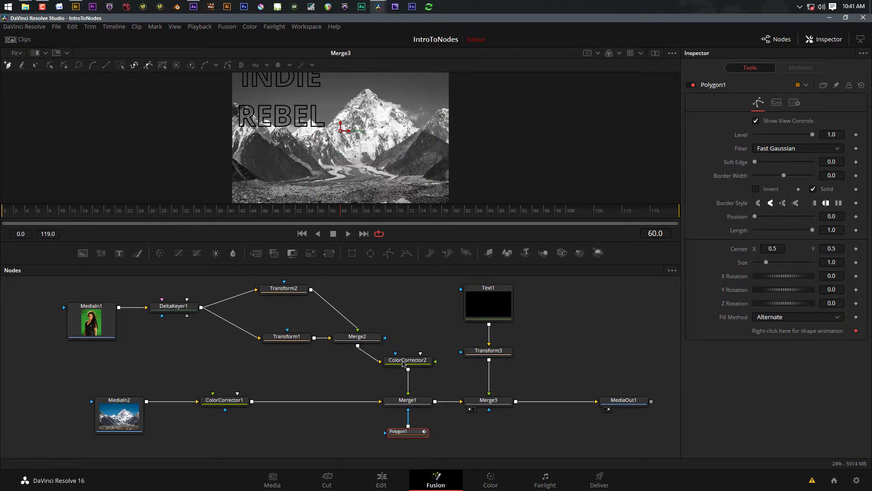
left_click(386, 93)
left_click(345, 101)
left_click(336, 165)
left_click(384, 181)
left_click(426, 178)
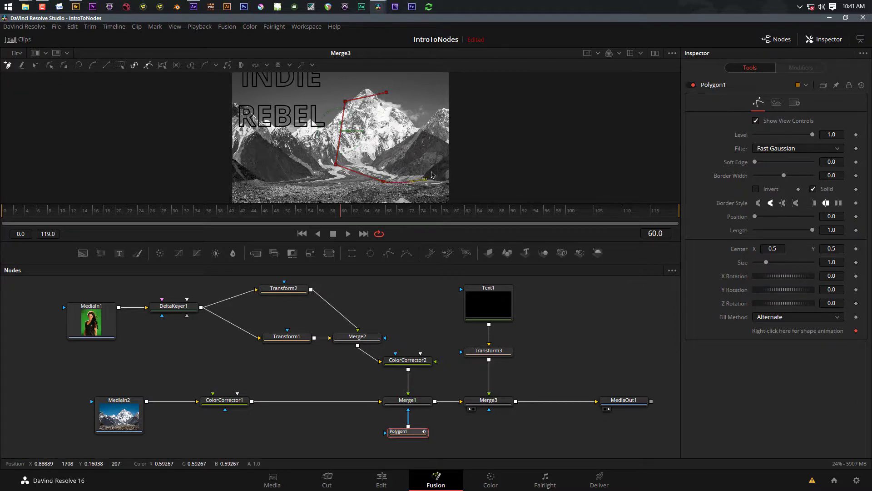
left_click_drag(435, 137, 430, 114)
left_click(386, 93)
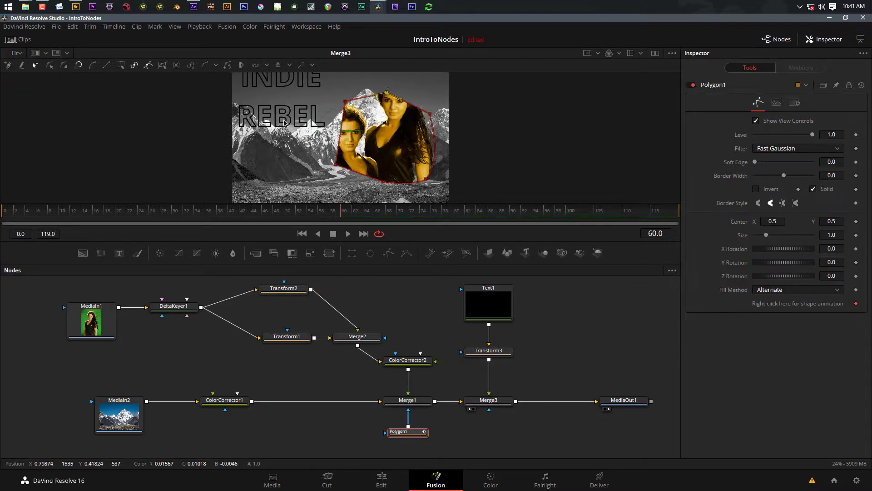
left_click(424, 335)
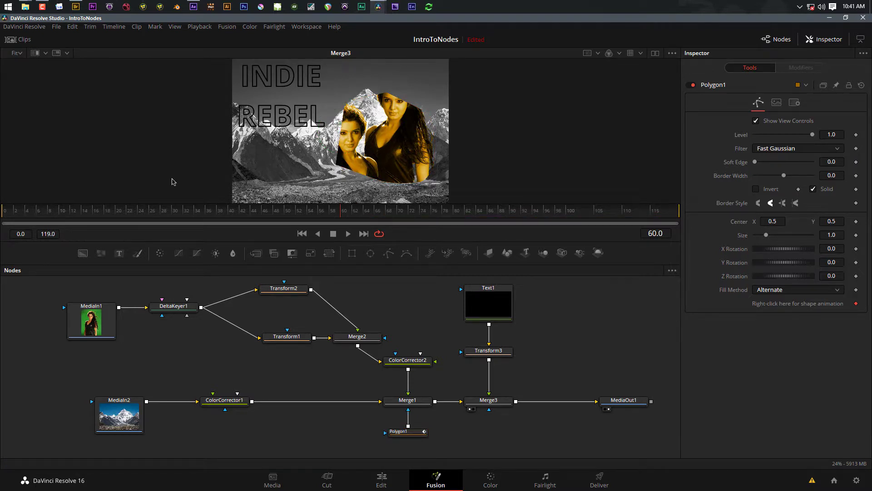
- Delete the Polygon1 mask node attached to Merge1
left_click(408, 434)
key("Delete")
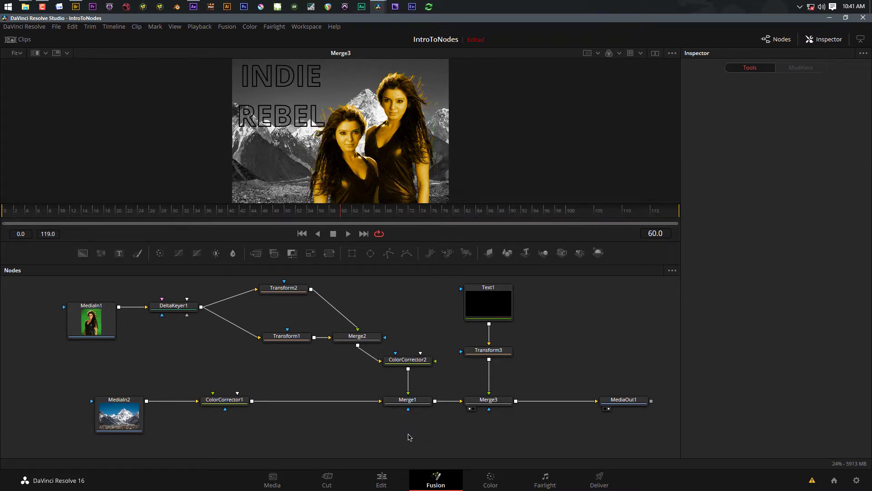